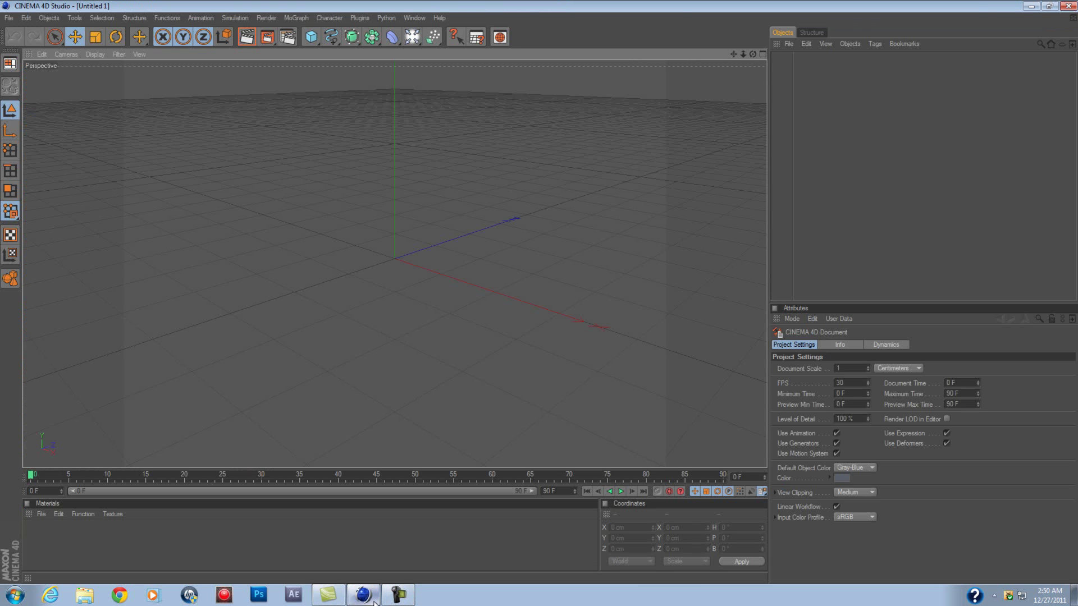
Step: Add a text spline at the scene origin and change its wording to "Test"
{"action": "left_click_drag", "start_coordinate": [753, 56], "coordinate": [538, 291]}
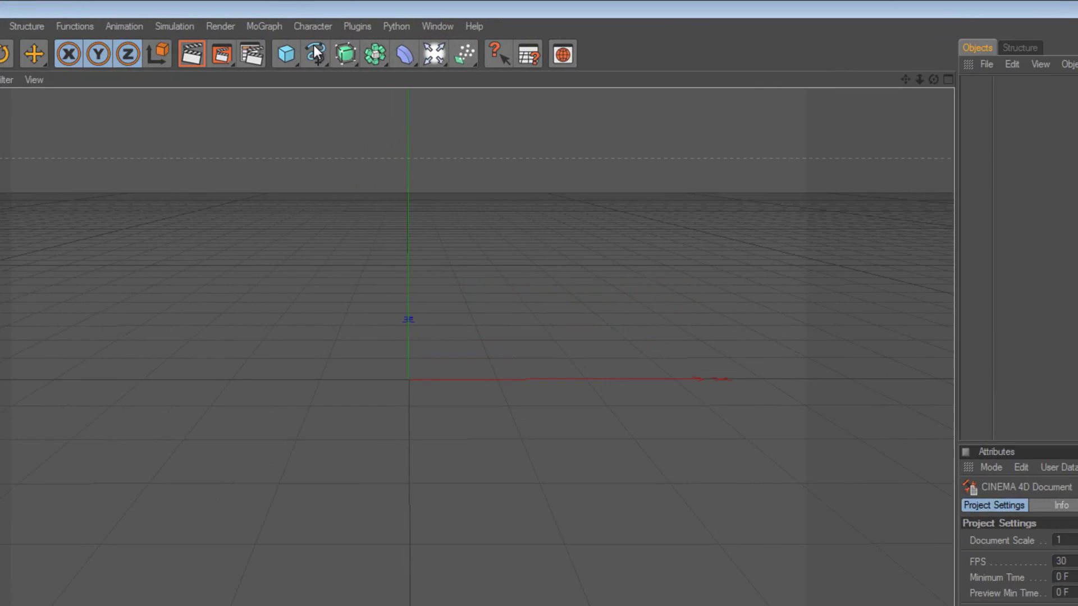
{"action": "left_click", "coordinate": [314, 52]}
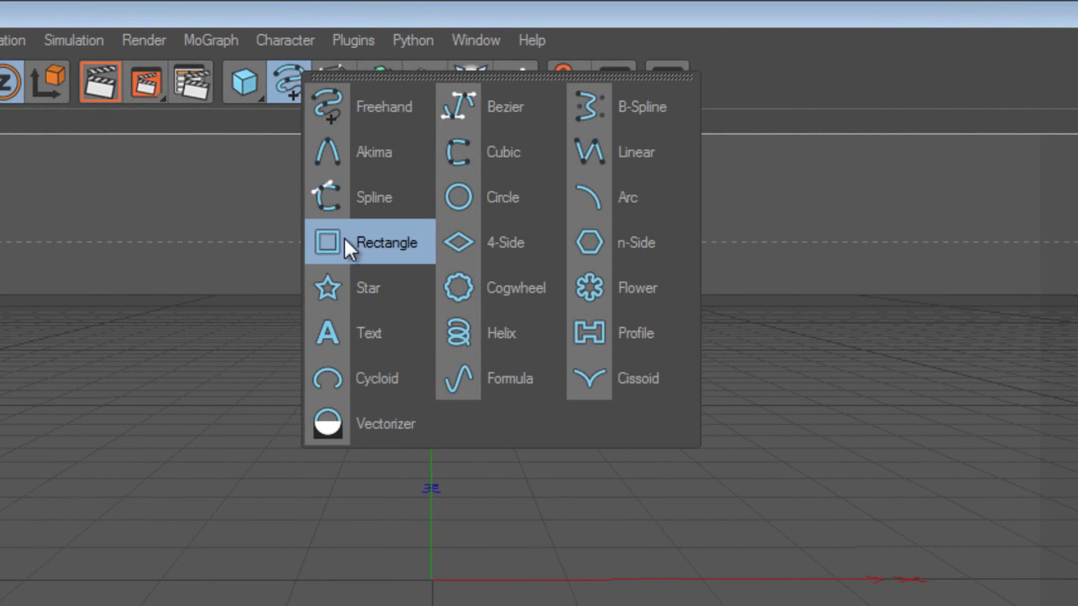
{"action": "left_click", "coordinate": [388, 335]}
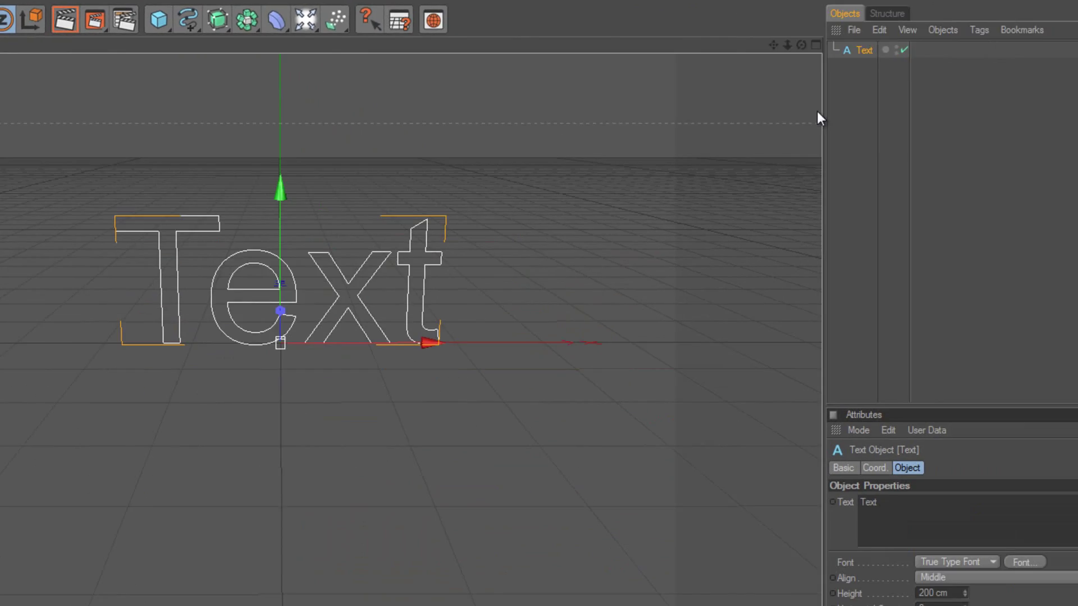
{"action": "key", "text": "BackSpace"}
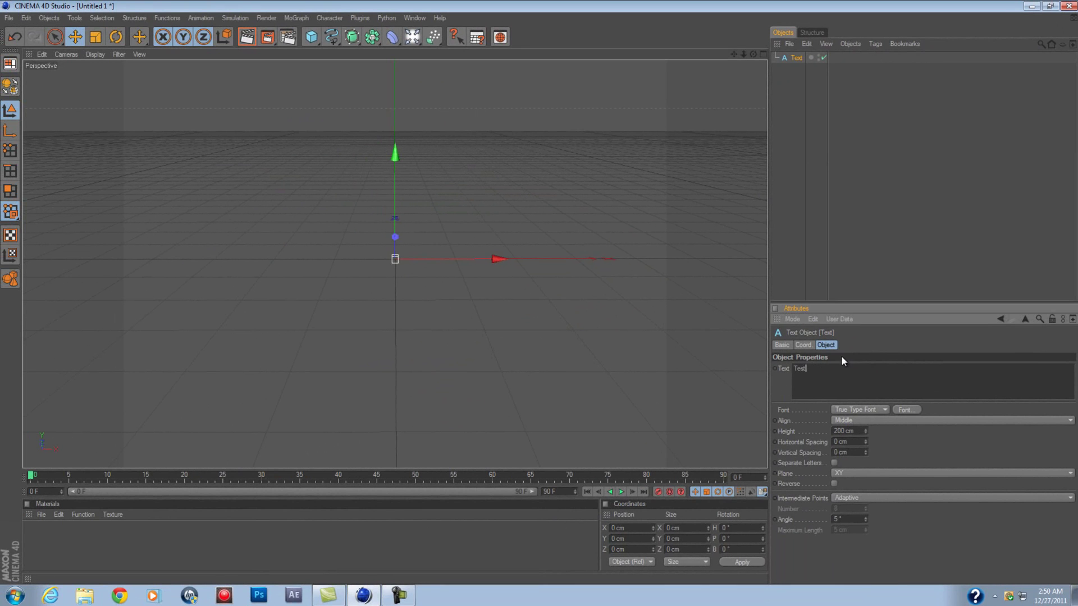
Step: Set the text spline's font to Biondi Light and dismiss the online updater
{"action": "left_click", "coordinate": [903, 409]}
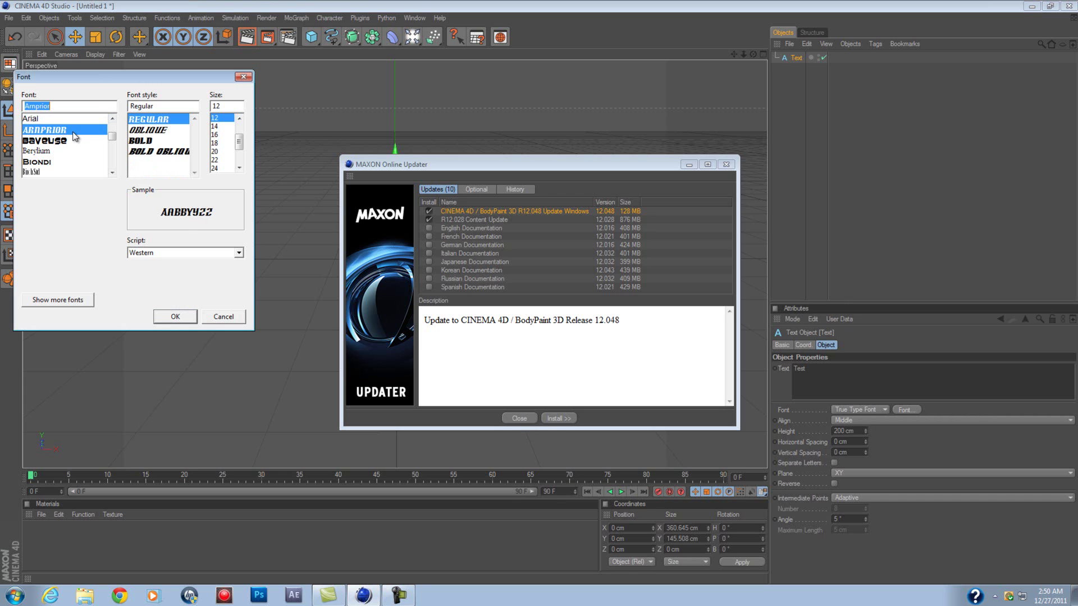
{"action": "left_click", "coordinate": [69, 163]}
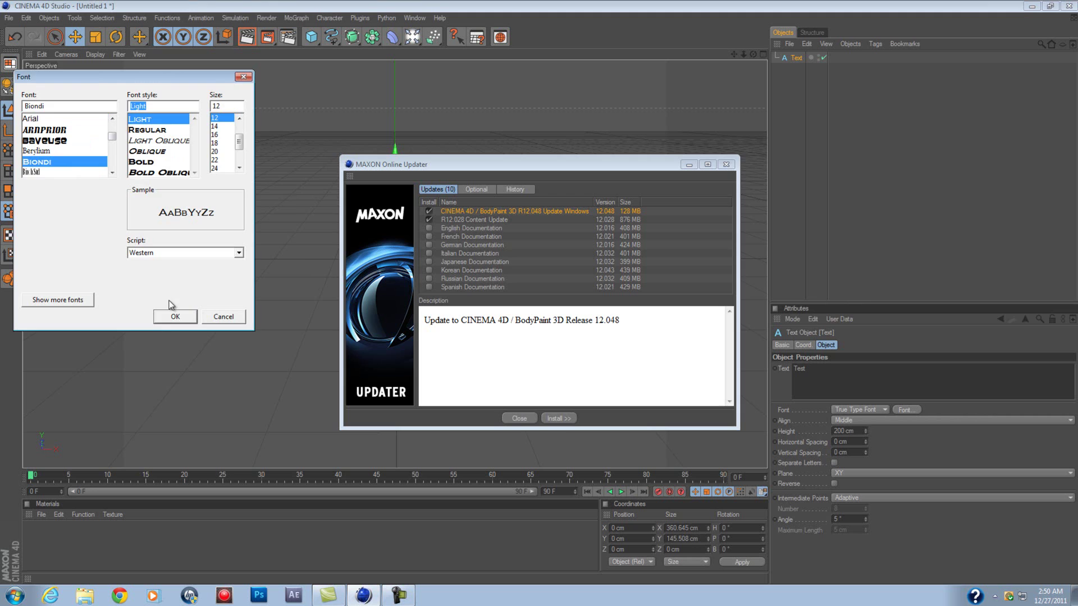
{"action": "left_click", "coordinate": [176, 316]}
{"action": "left_click", "coordinate": [517, 417]}
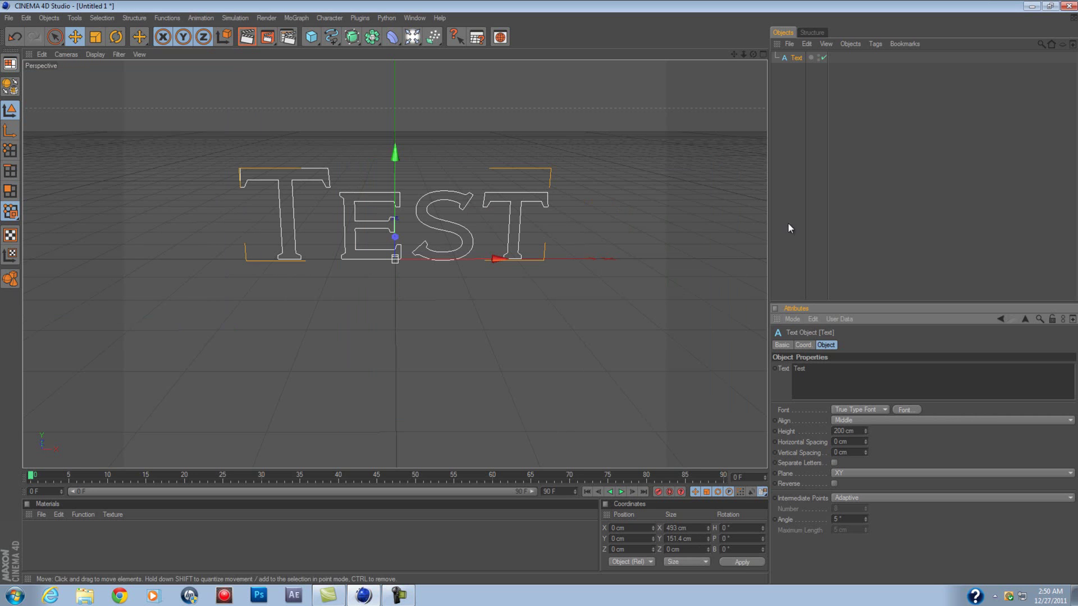
Step: Add an Extrude NURBS object and nest the text spline inside it
{"action": "left_click", "coordinate": [839, 85]}
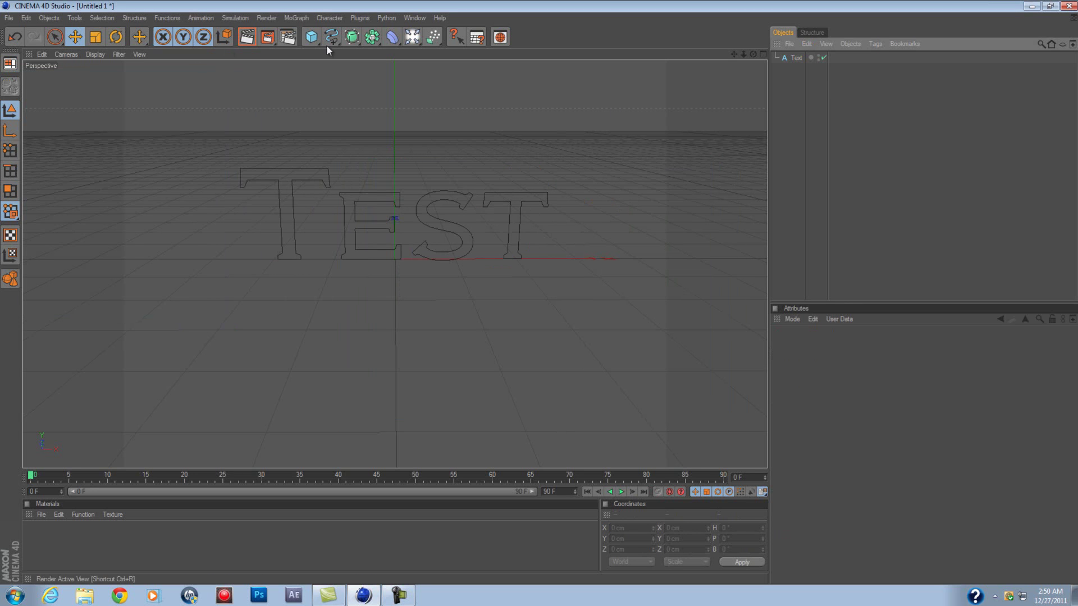
{"action": "left_click", "coordinate": [350, 35]}
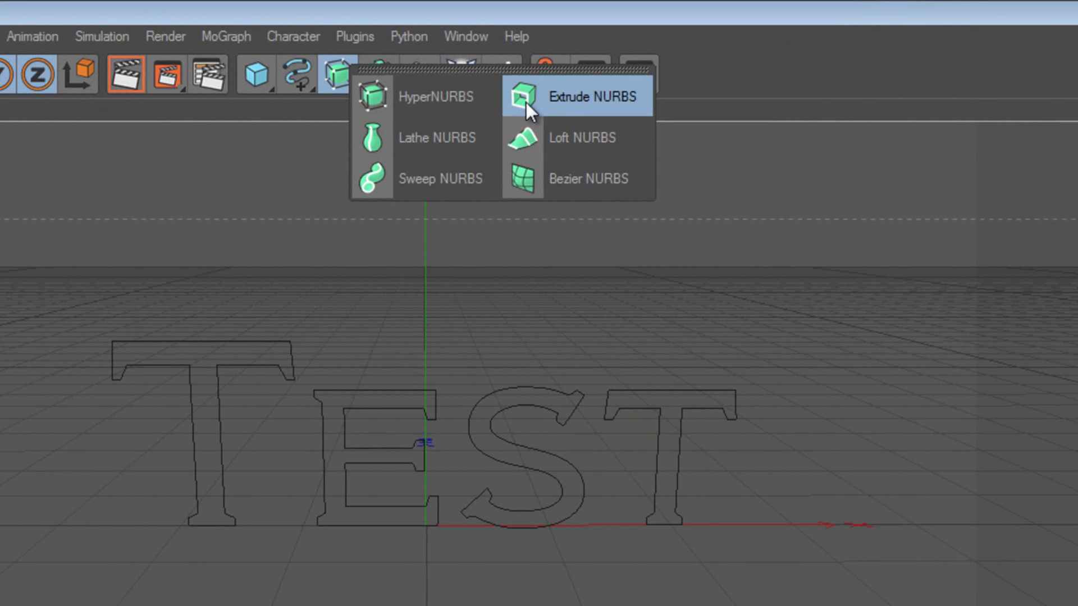
{"action": "mouse_move", "coordinate": [566, 95]}
{"action": "left_mouse_down"}
{"action": "mouse_move", "coordinate": [602, 93]}
{"action": "mouse_move", "coordinate": [586, 93]}
{"action": "left_mouse_up"}
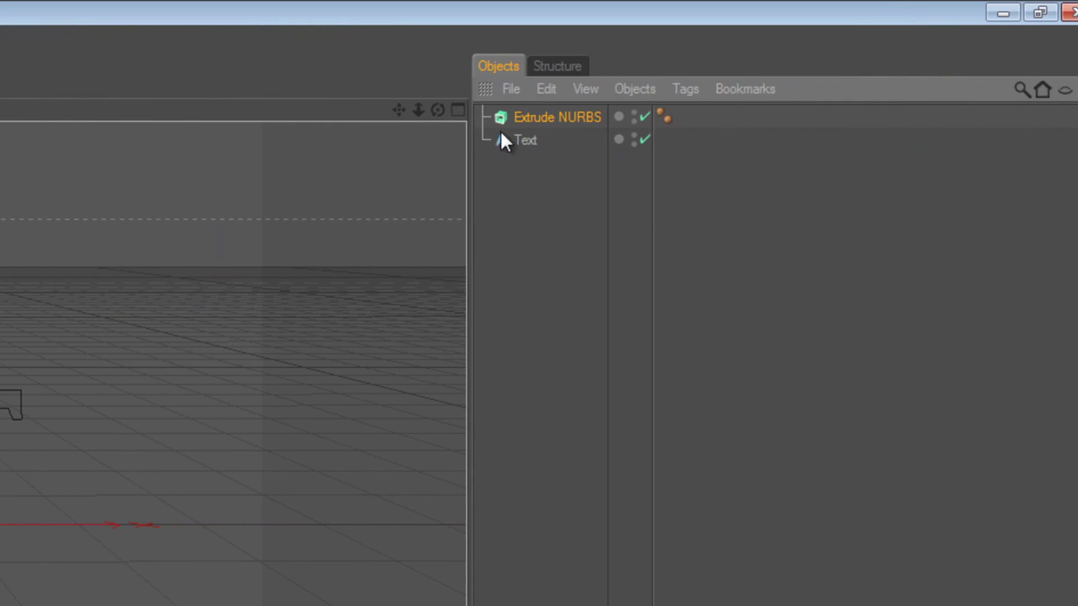
{"action": "left_click_drag", "start_coordinate": [494, 140], "coordinate": [504, 113]}
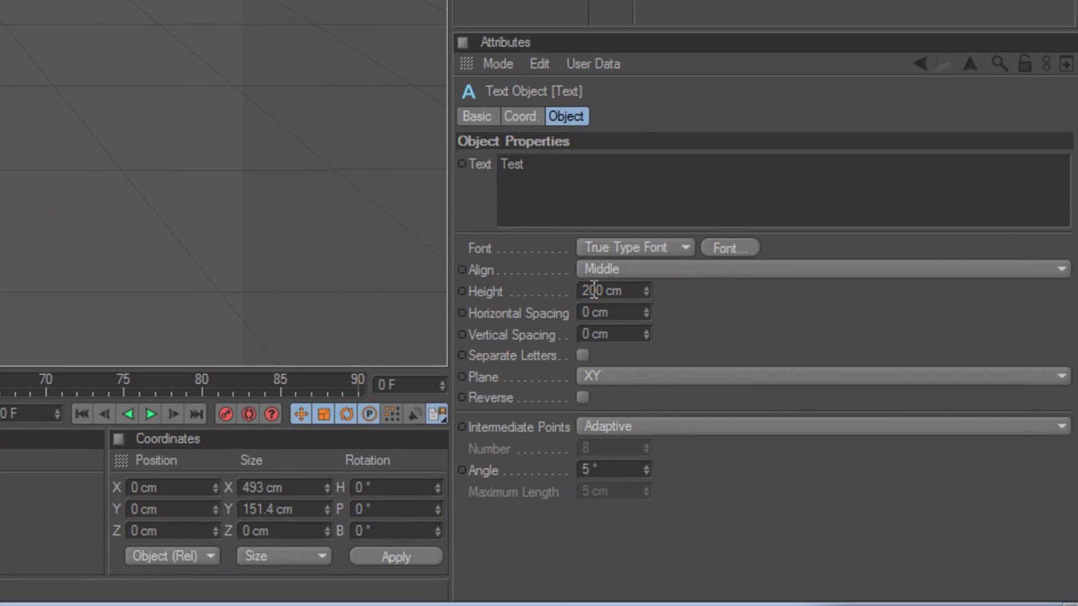
Step: Set the Extrude NURBS movement along Z to 80 cm to give the lettering depth
{"action": "left_click_drag", "start_coordinate": [594, 290], "coordinate": [477, 292]}
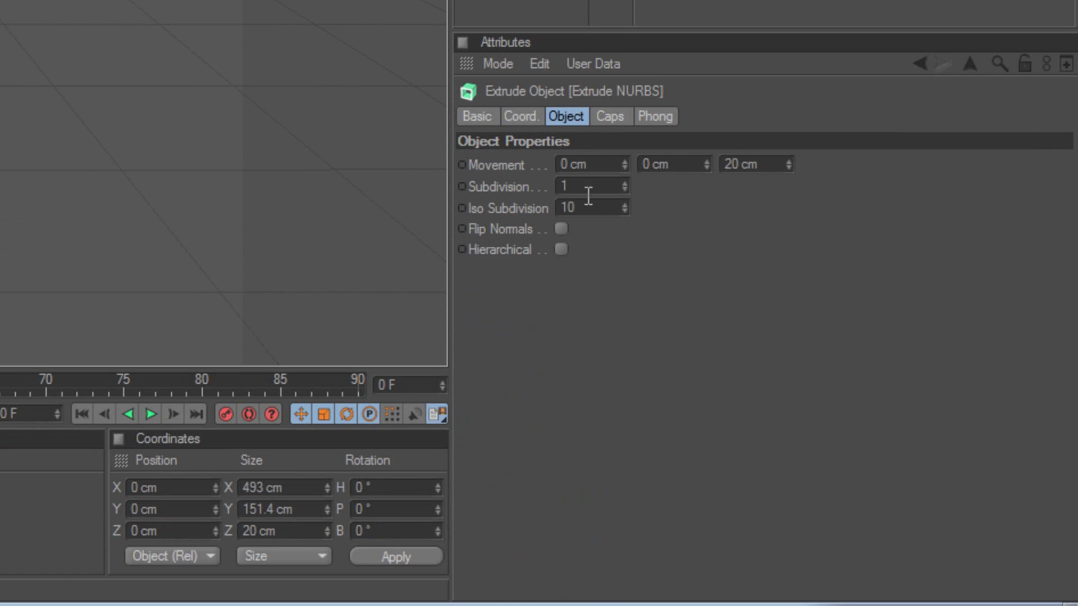
{"action": "left_click", "coordinate": [723, 165]}
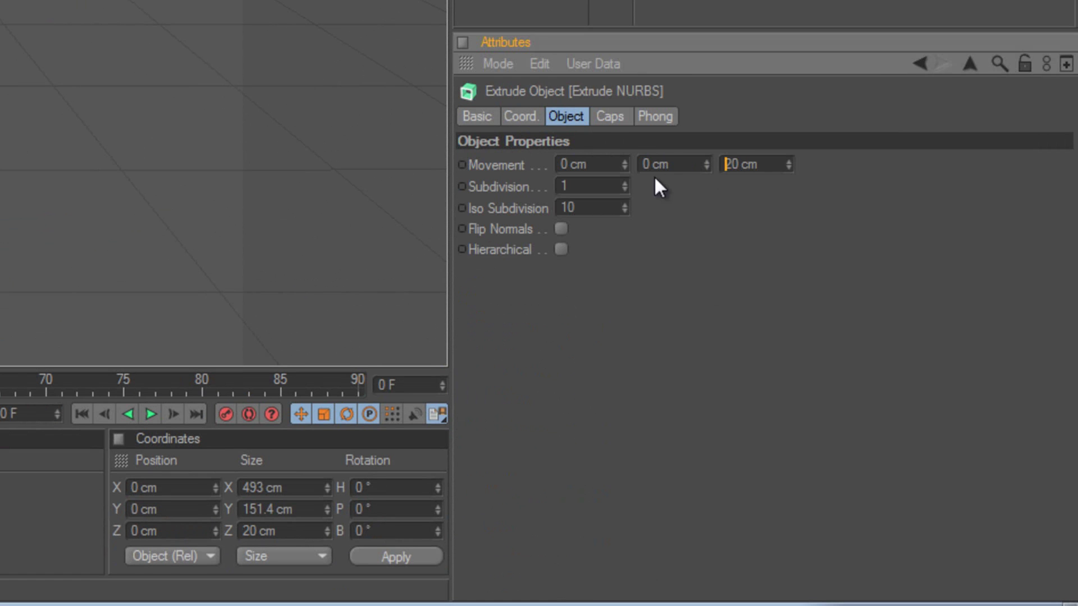
{"action": "key", "text": "Delete"}
{"action": "type", "text": "8"}
{"action": "key", "text": "Return"}
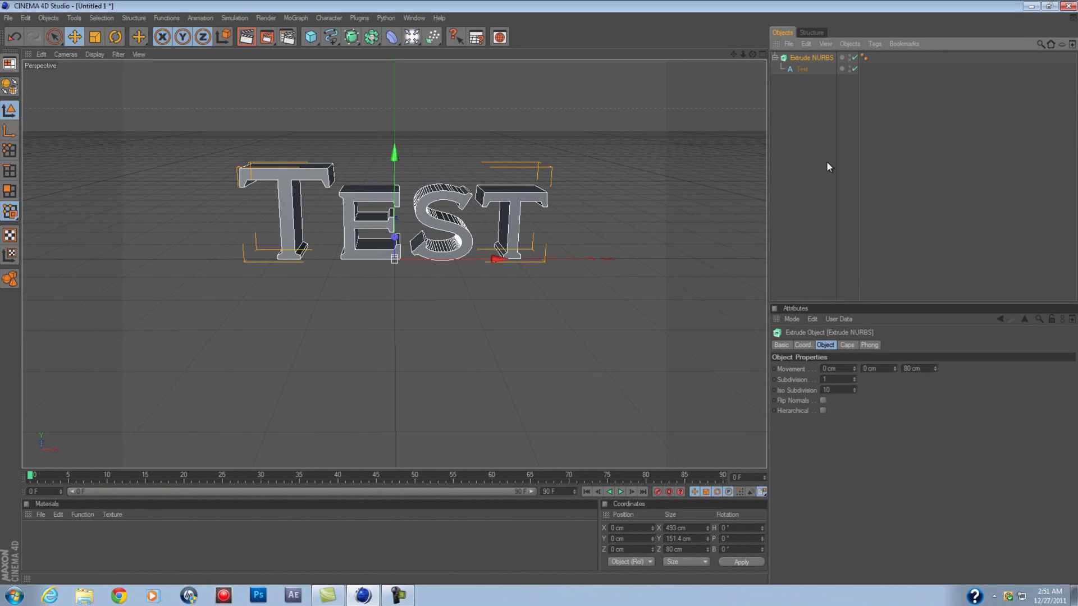
Step: Duplicate the extruded text and set the copy's movement along Z to 40 cm
{"action": "key", "text": "ctrl+c"}
{"action": "key", "text": "ctrl+v"}
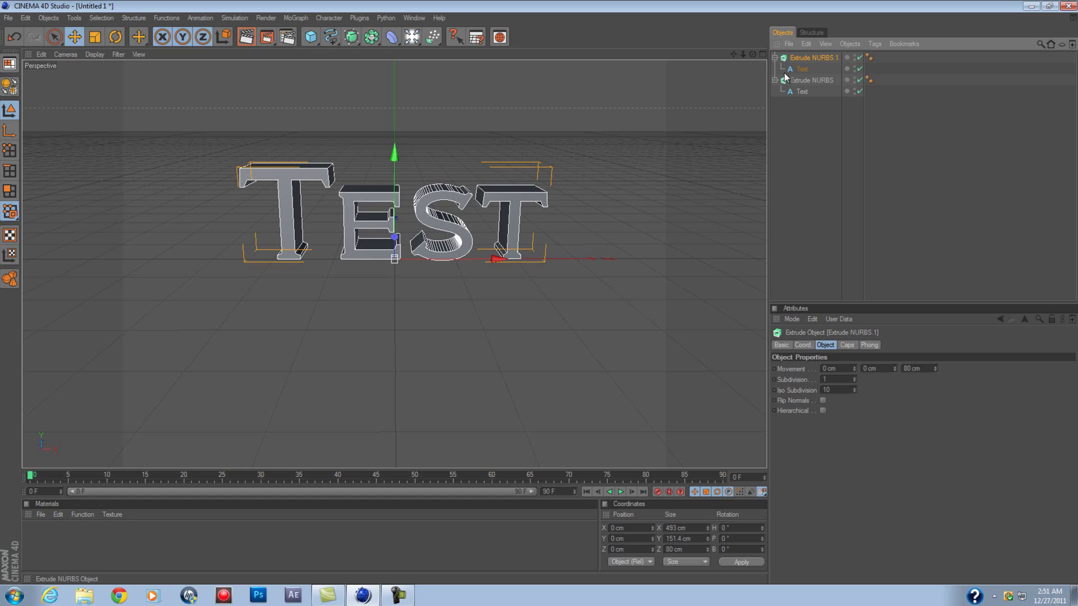
{"action": "left_click", "coordinate": [674, 243]}
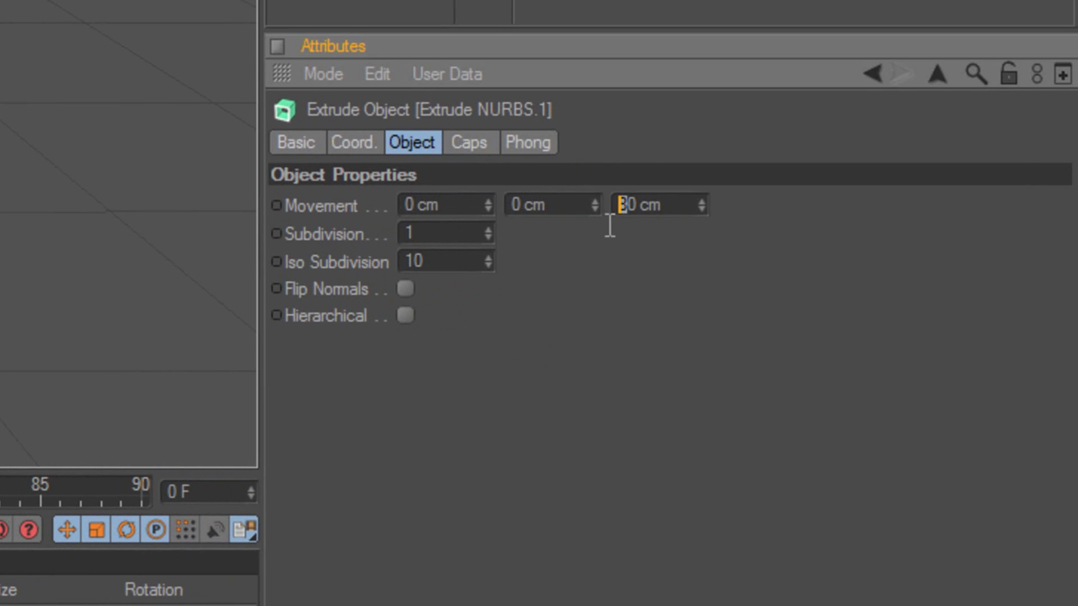
{"action": "type", "text": "4"}
Step: Set the extrusion copy's start and end caps to Fillet Cap, each with a 4 cm radius
{"action": "left_click", "coordinate": [467, 143]}
{"action": "left_click", "coordinate": [461, 204]}
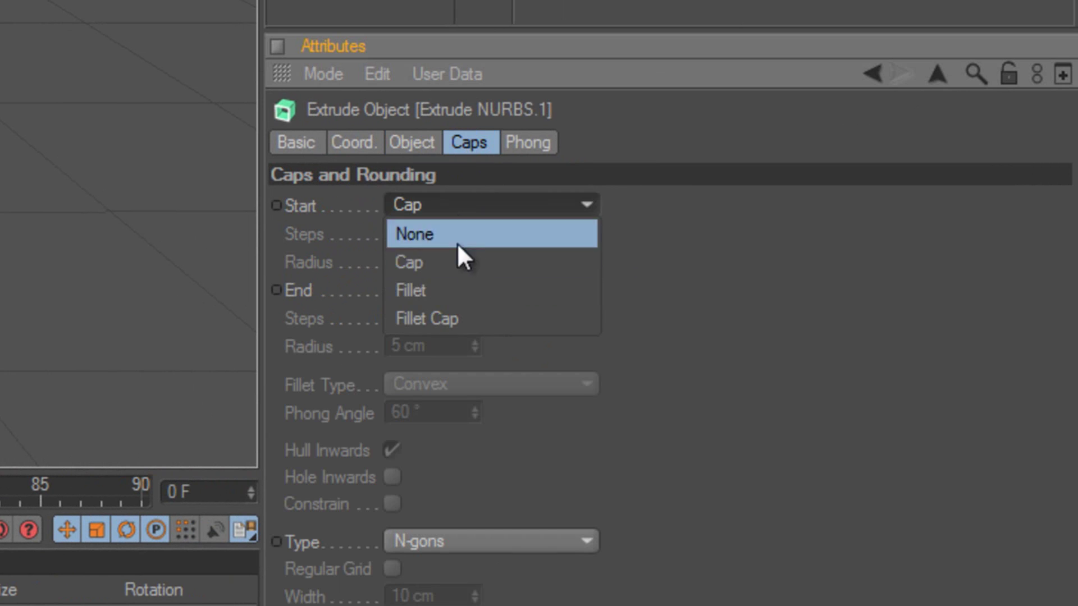
{"action": "left_click", "coordinate": [453, 315]}
{"action": "left_click", "coordinate": [561, 289]}
{"action": "left_click", "coordinate": [527, 403]}
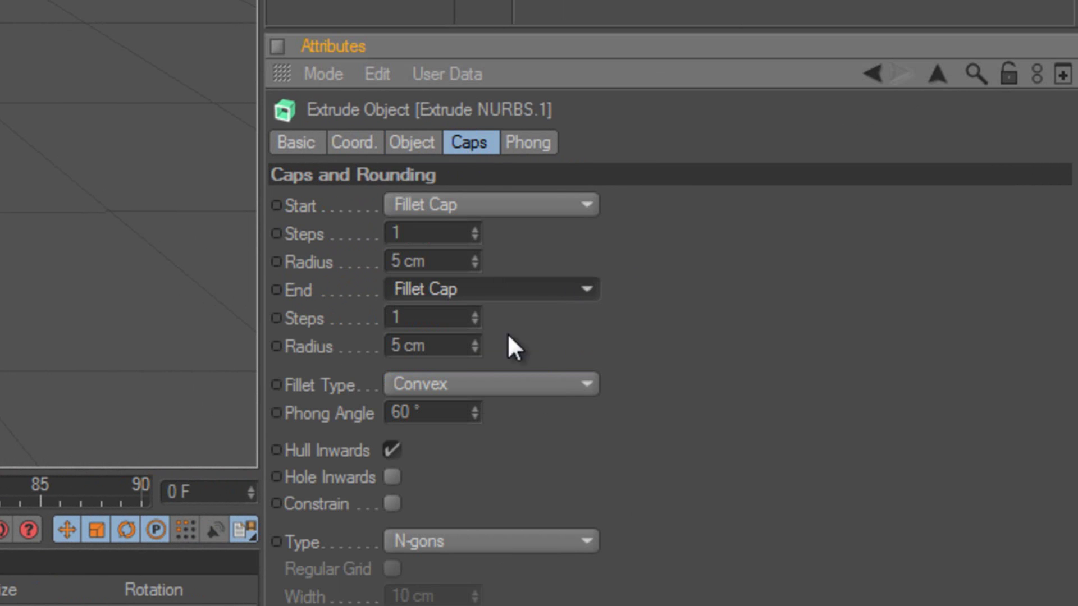
{"action": "left_click", "coordinate": [474, 350]}
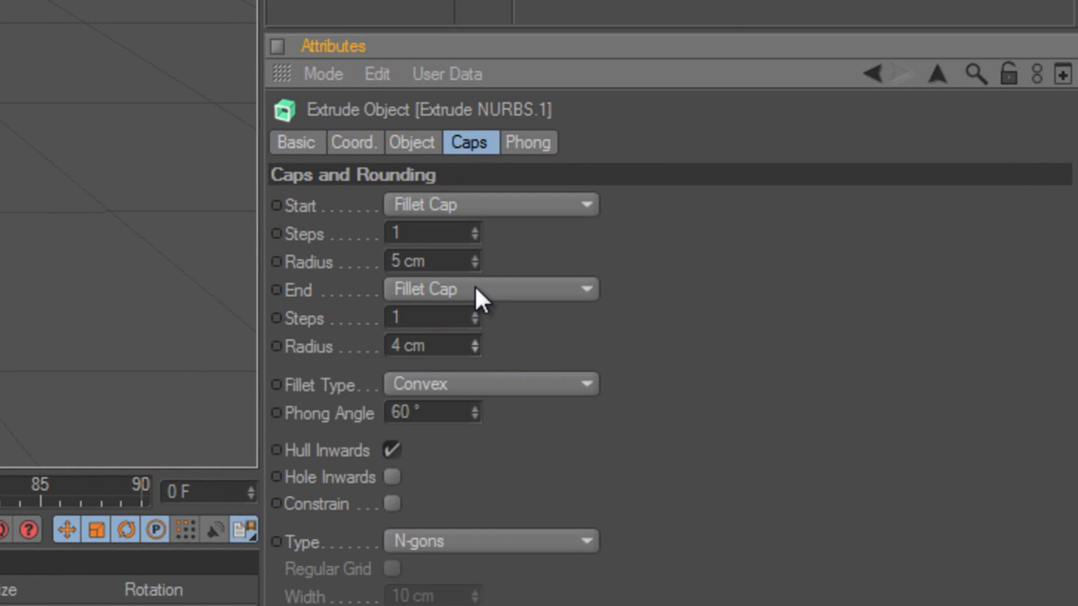
{"action": "left_click", "coordinate": [476, 265]}
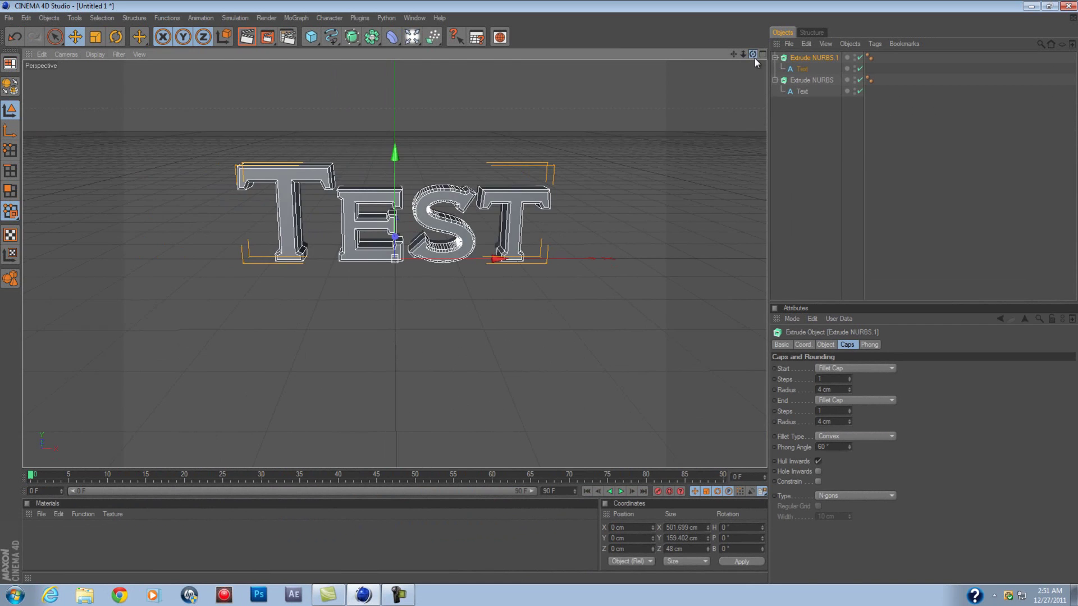
Step: Move the filleted extrusion copy back along Z to about 20 cm so it sits around the original lettering
{"action": "left_click_drag", "start_coordinate": [753, 56], "coordinate": [541, 298]}
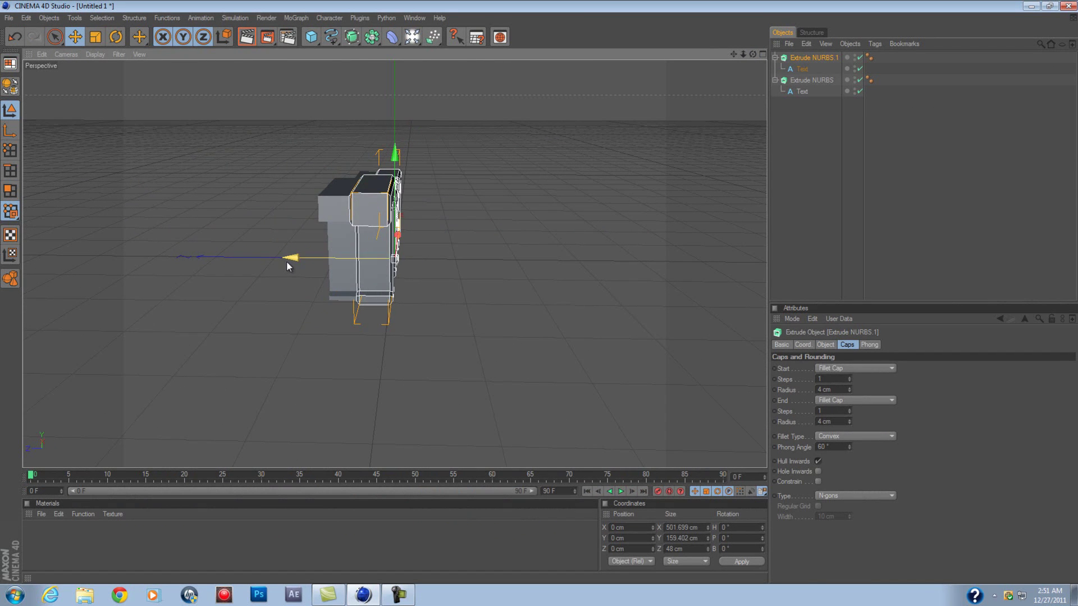
{"action": "left_click_drag", "start_coordinate": [286, 260], "coordinate": [539, 291]}
{"action": "left_click_drag", "start_coordinate": [752, 54], "coordinate": [539, 292]}
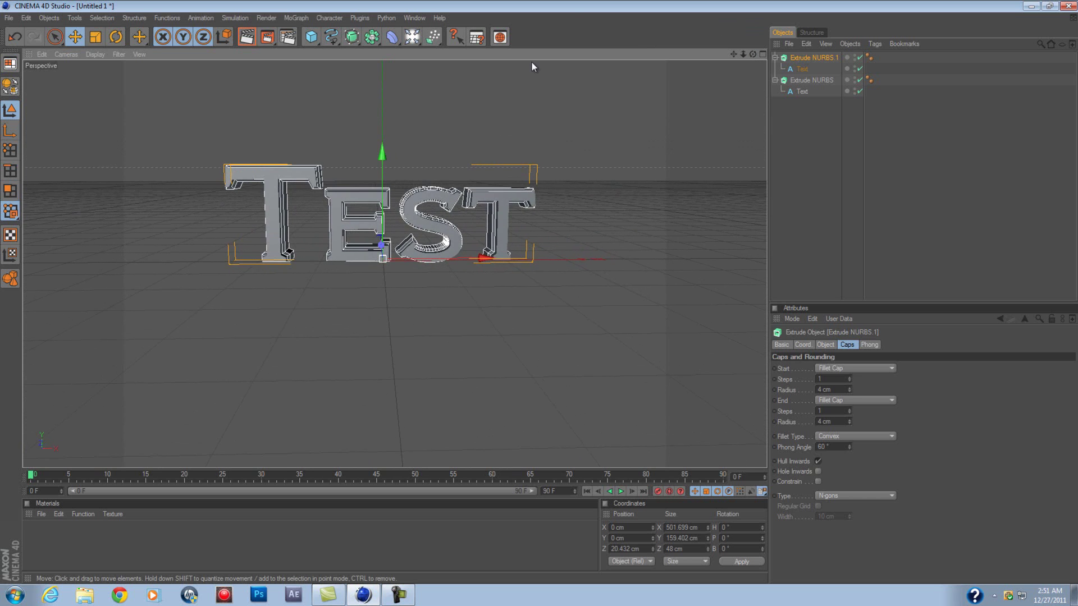
{"action": "left_click", "coordinate": [483, 232]}
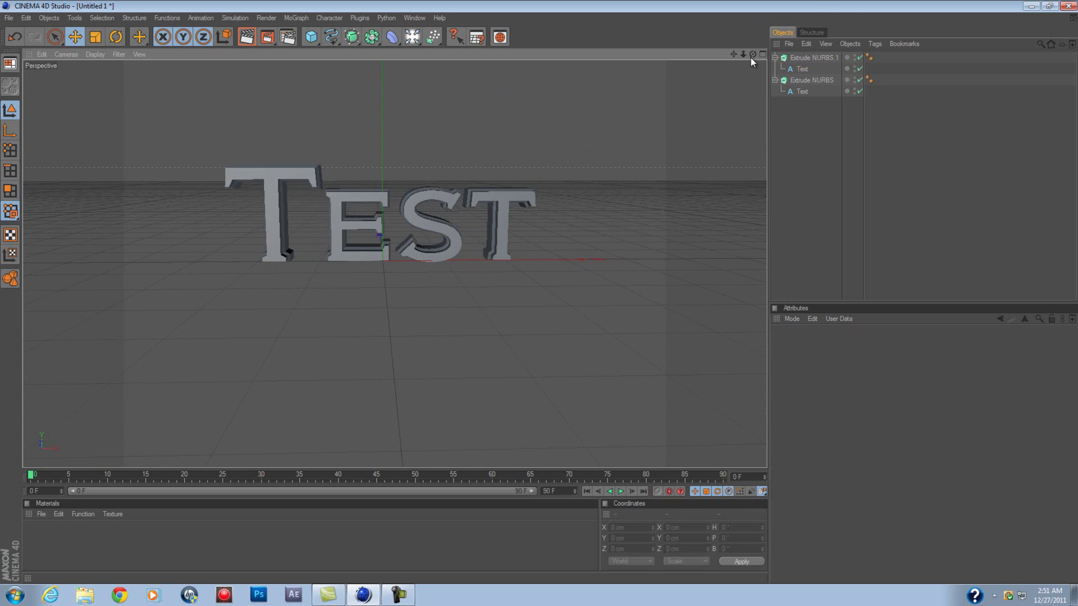
{"action": "left_click_drag", "start_coordinate": [752, 57], "coordinate": [539, 292]}
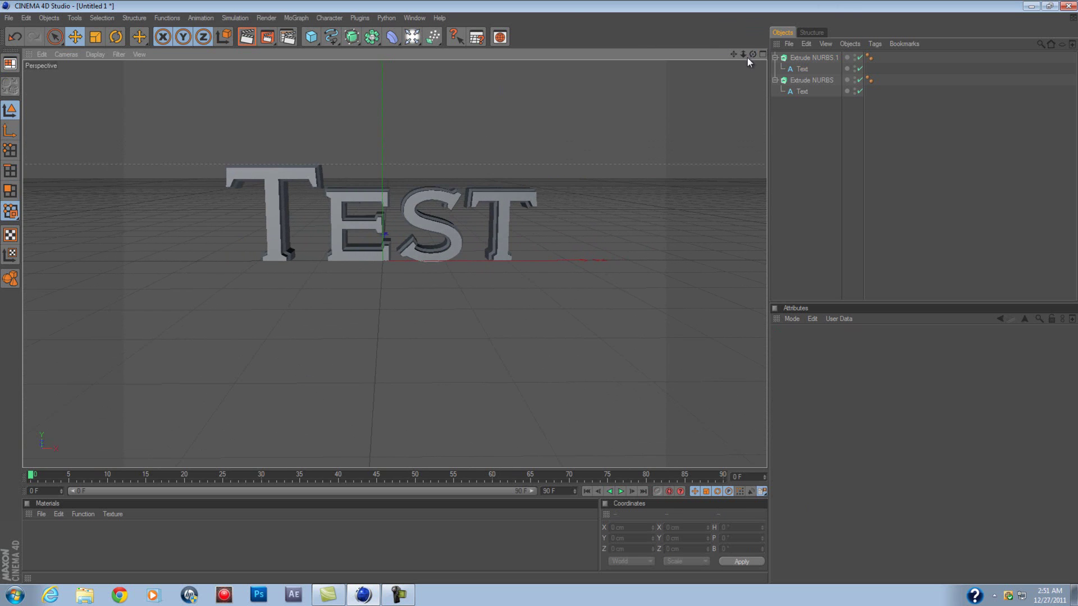
Step: Add a plane primitive as a floor beneath the extruded text
{"action": "left_click", "coordinate": [412, 37]}
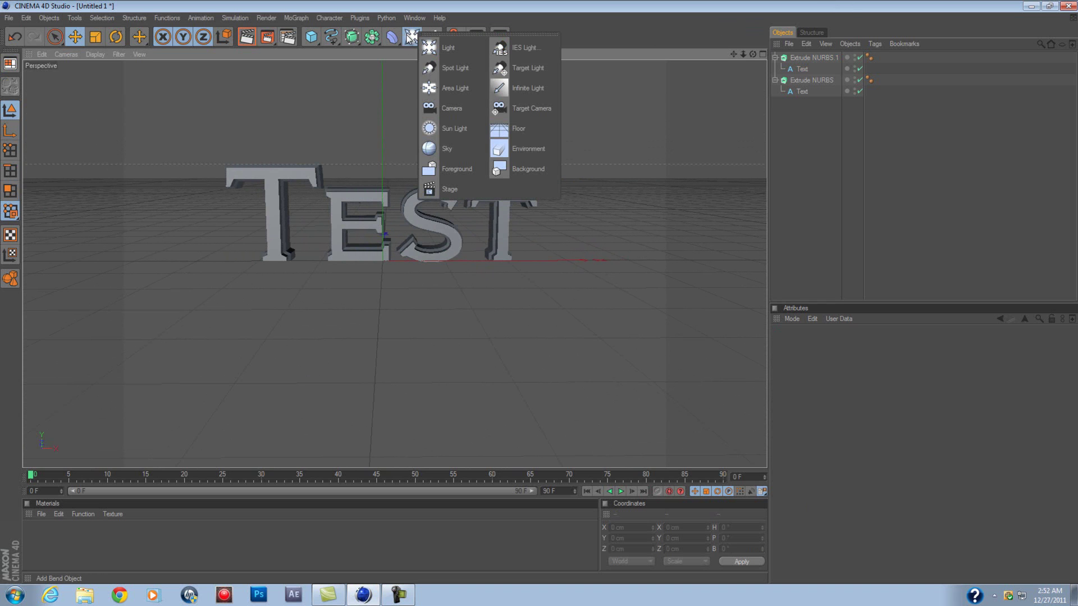
{"action": "left_click", "coordinate": [331, 37]}
{"action": "left_click", "coordinate": [311, 37]}
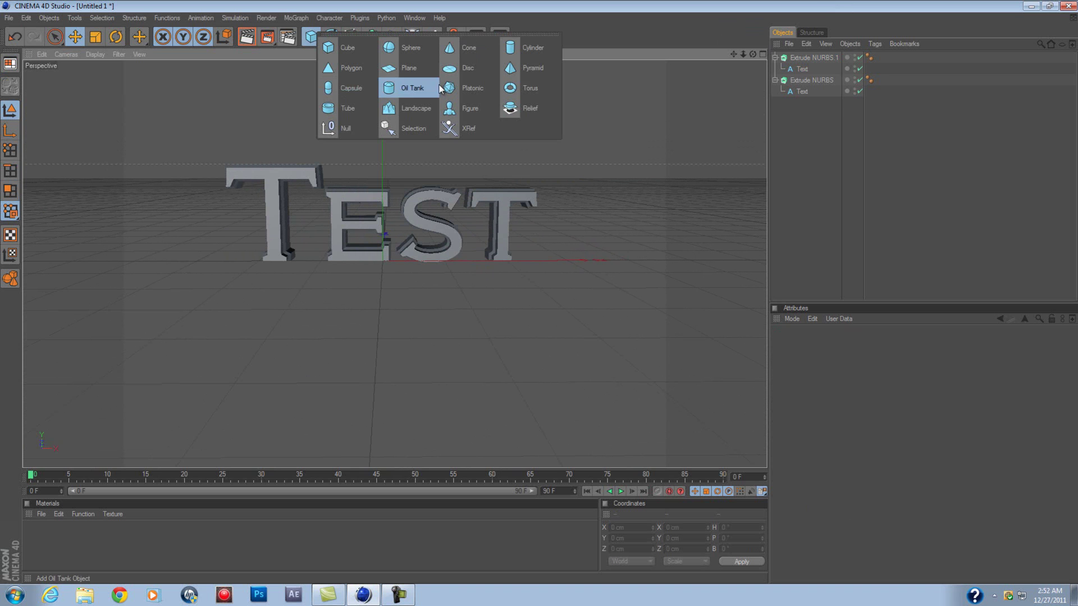
{"action": "left_click", "coordinate": [409, 68]}
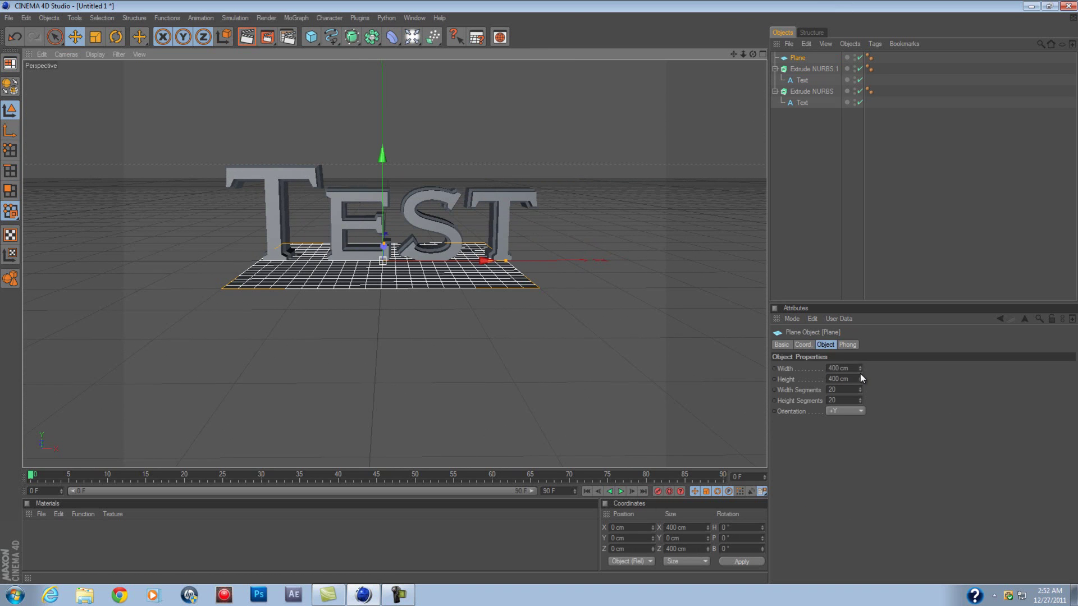
Step: Set the floor plane's width to 999999 cm and its height to 99999999 cm
{"action": "double_click", "coordinate": [838, 366]}
{"action": "type", "text": "999999"}
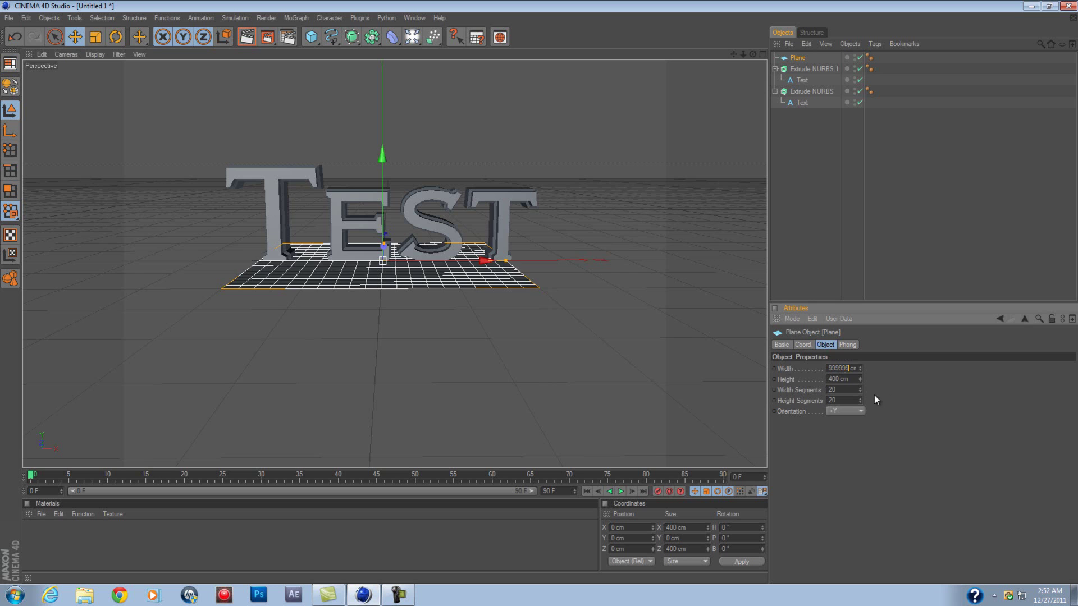
{"action": "key", "text": "Return"}
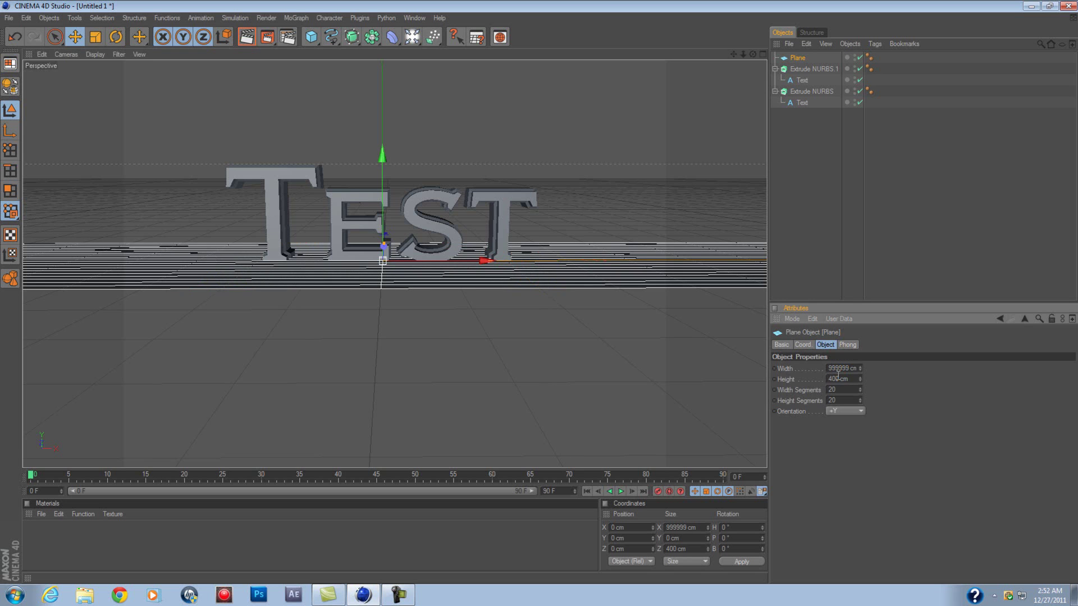
{"action": "double_click", "coordinate": [837, 378]}
{"action": "type", "text": "99999999"}
{"action": "key", "text": "Return"}
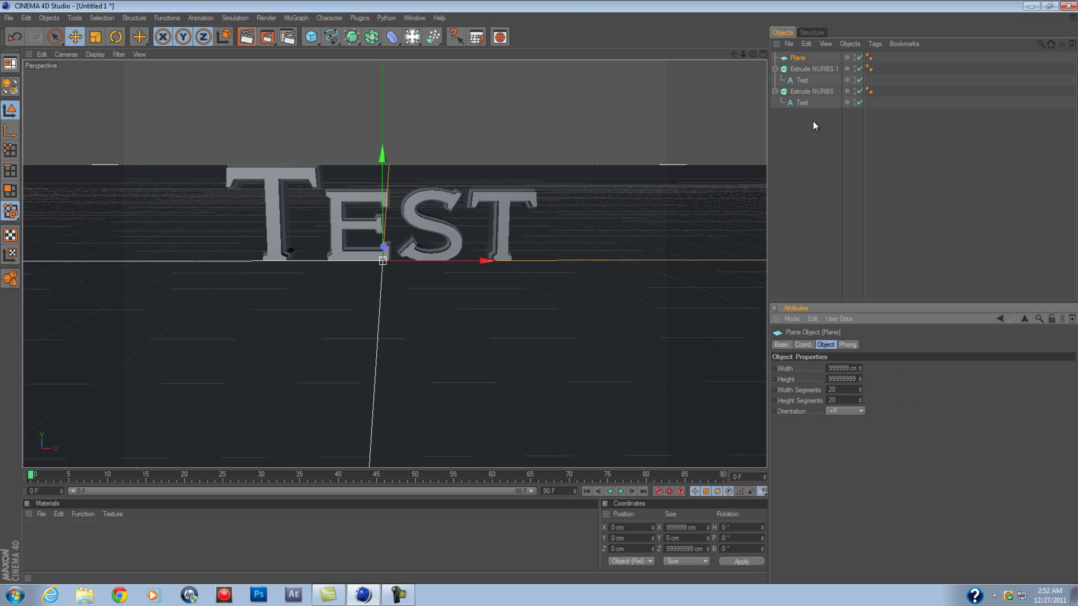
Step: Add an omni light and place it above and in front of the text, at about Y 272 cm and Z -259 cm
{"action": "left_click_drag", "start_coordinate": [753, 54], "coordinate": [540, 122]}
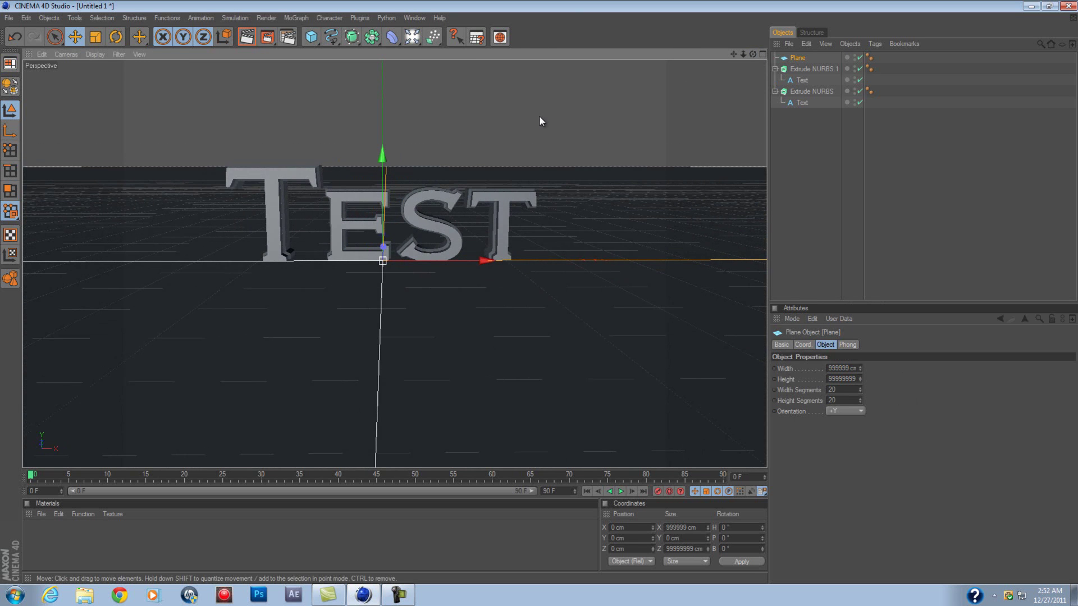
{"action": "left_click", "coordinate": [500, 37]}
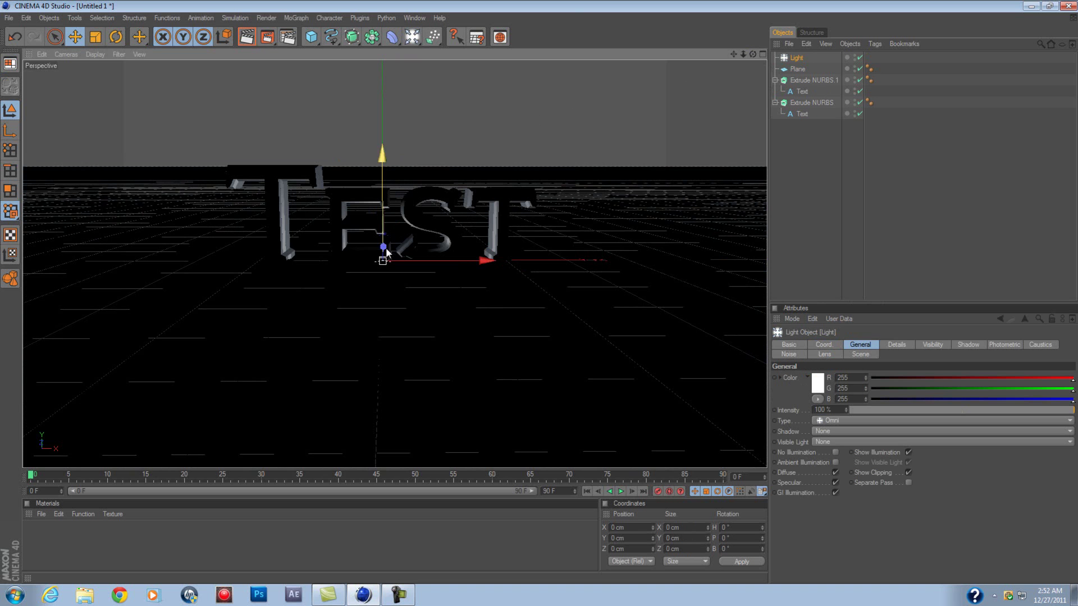
{"action": "left_click_drag", "start_coordinate": [386, 252], "coordinate": [539, 296]}
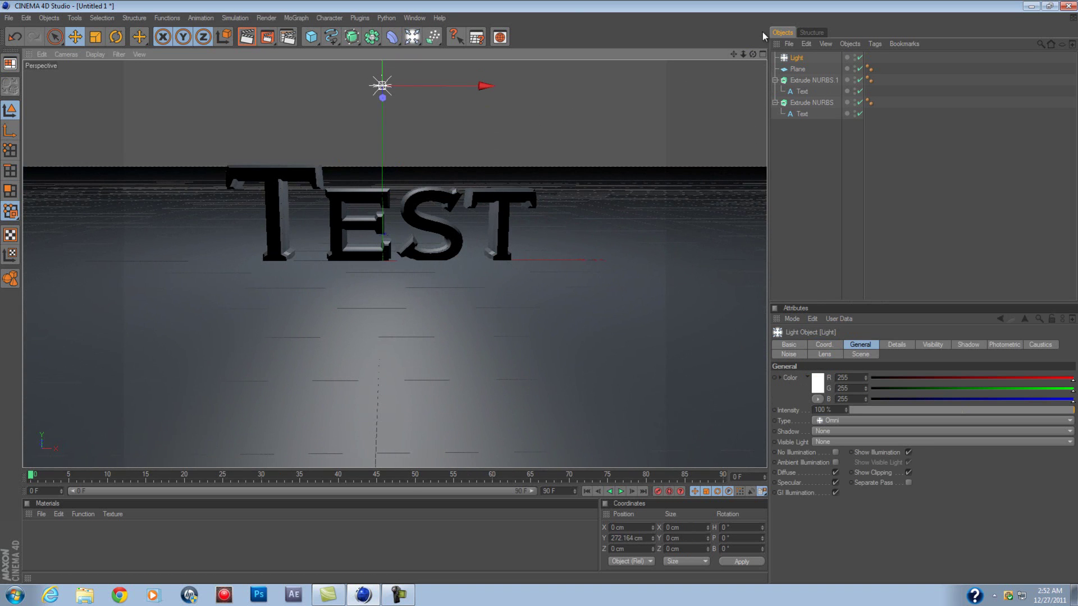
{"action": "left_click_drag", "start_coordinate": [753, 54], "coordinate": [538, 292]}
{"action": "left_click_drag", "start_coordinate": [279, 85], "coordinate": [556, 289]}
Step: Rotate the light to a pitch of about -31° and bring the view round to the front of the text
{"action": "left_click_drag", "start_coordinate": [753, 54], "coordinate": [522, 280]}
{"action": "key", "text": "r"}
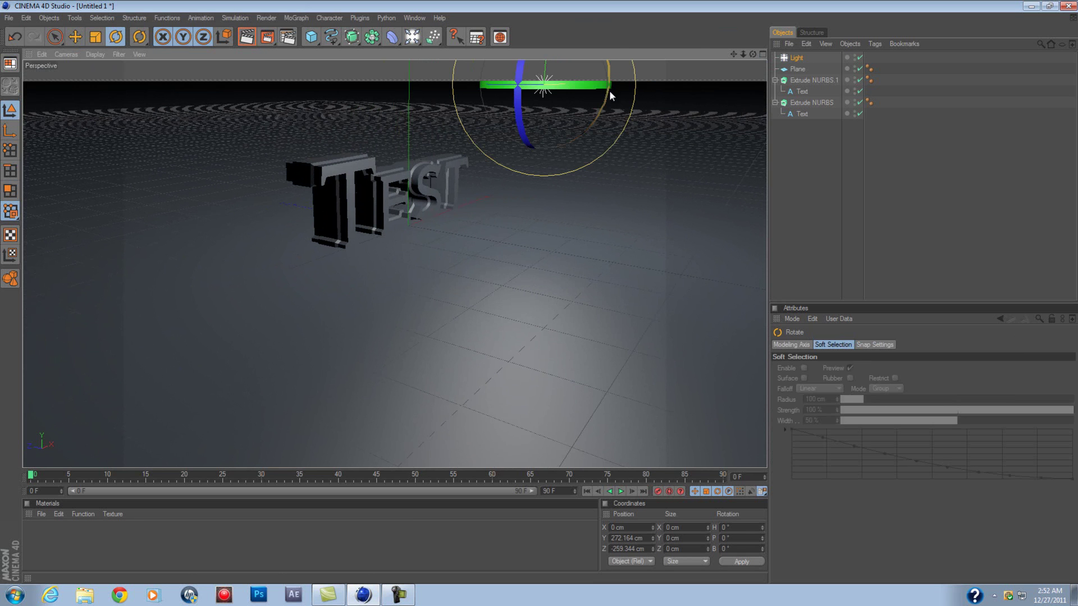
{"action": "left_click_drag", "start_coordinate": [609, 89], "coordinate": [614, 49]}
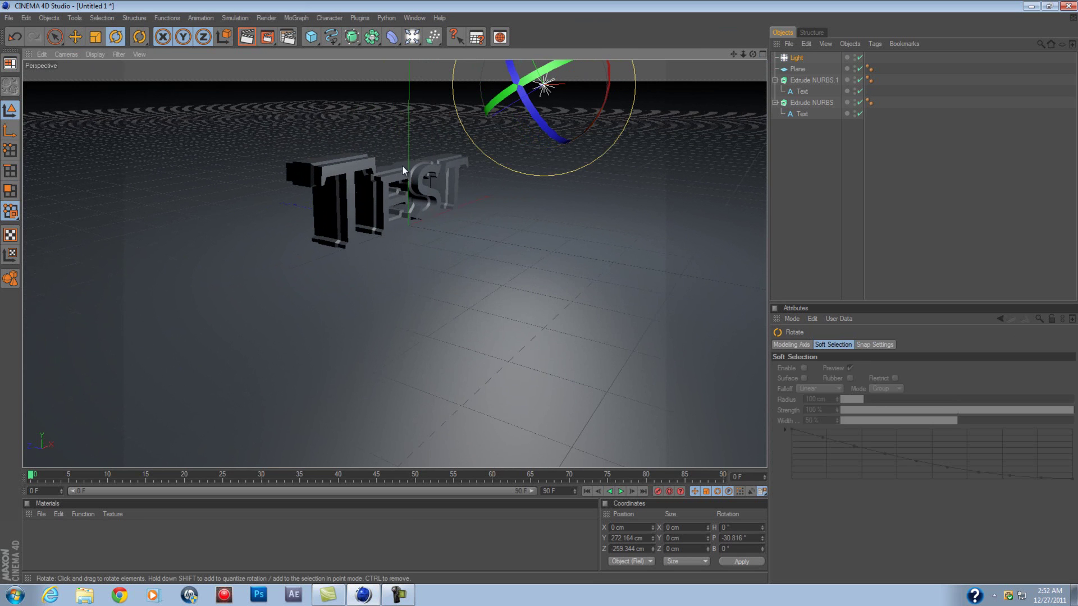
{"action": "left_click_drag", "start_coordinate": [752, 54], "coordinate": [542, 292]}
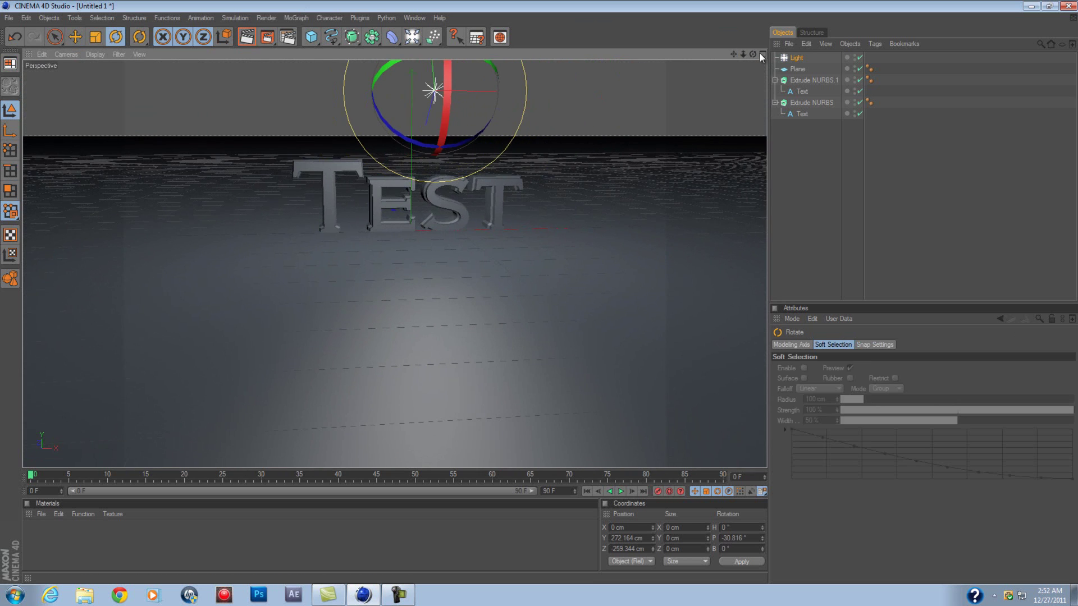
Step: Deselect the light and render the active view from the front of the text
{"action": "left_click_drag", "start_coordinate": [759, 53], "coordinate": [543, 290]}
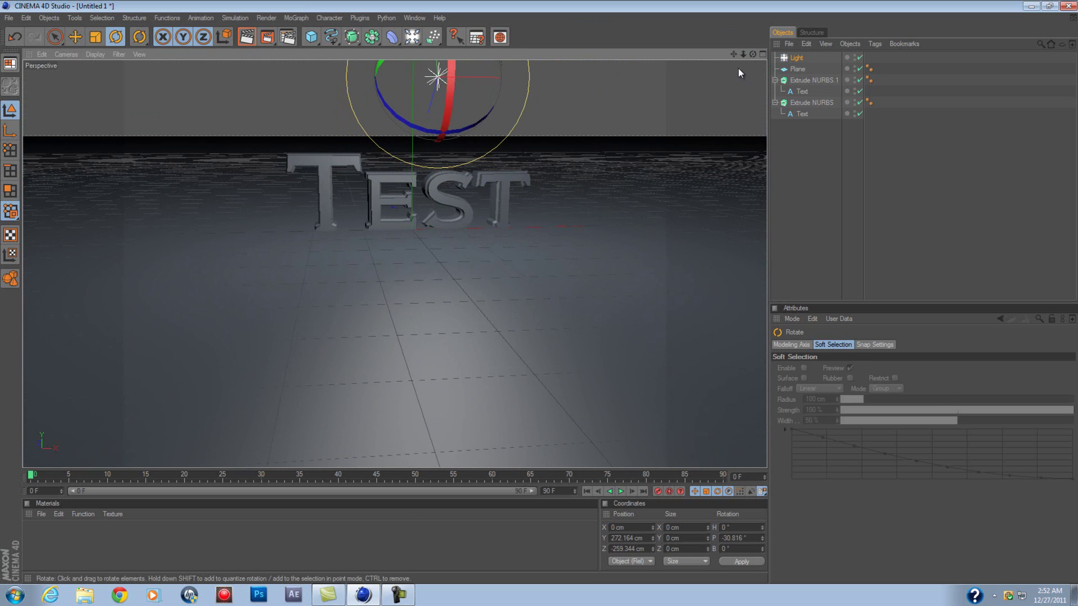
{"action": "left_click_drag", "start_coordinate": [753, 53], "coordinate": [537, 291]}
{"action": "left_click", "coordinate": [674, 76]}
{"action": "left_click", "coordinate": [250, 36]}
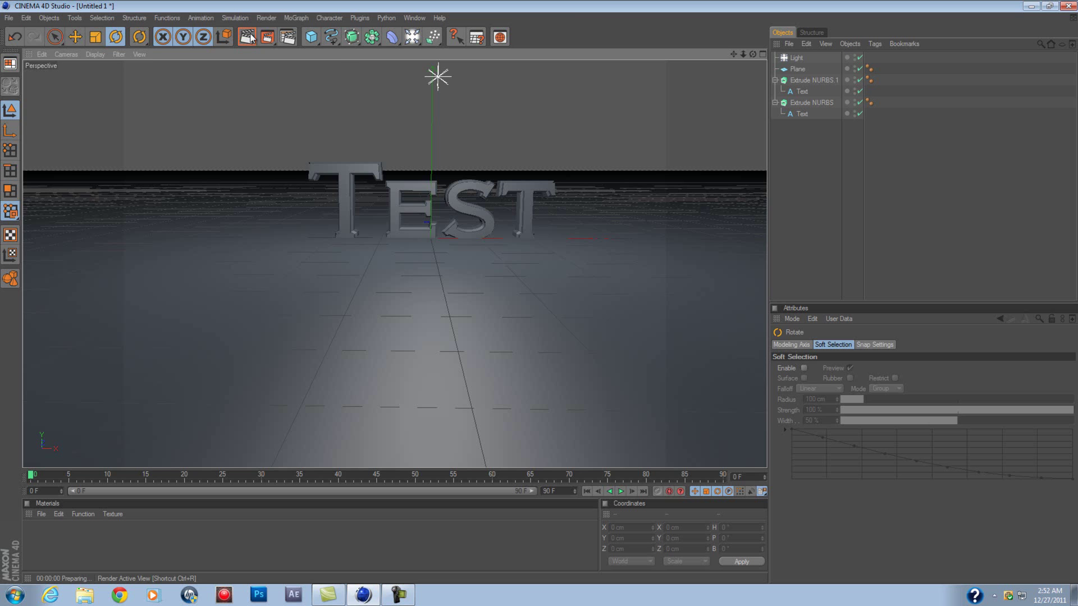
{"action": "left_click", "coordinate": [459, 178]}
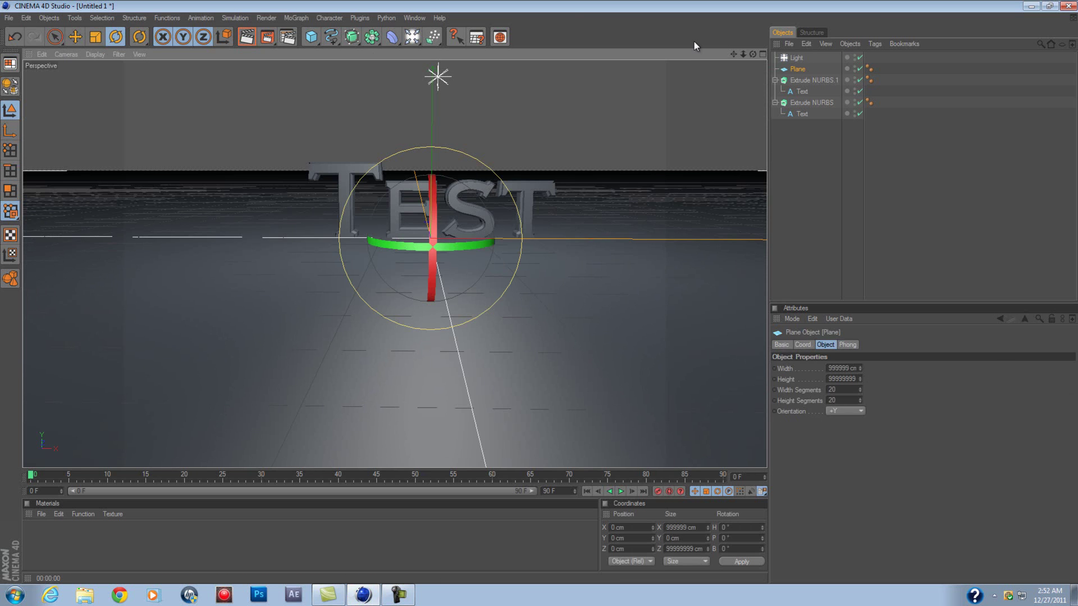
Step: Set the light's shadow type to Shadow Maps (Soft)
{"action": "left_click", "coordinate": [799, 163]}
{"action": "left_click", "coordinate": [796, 69]}
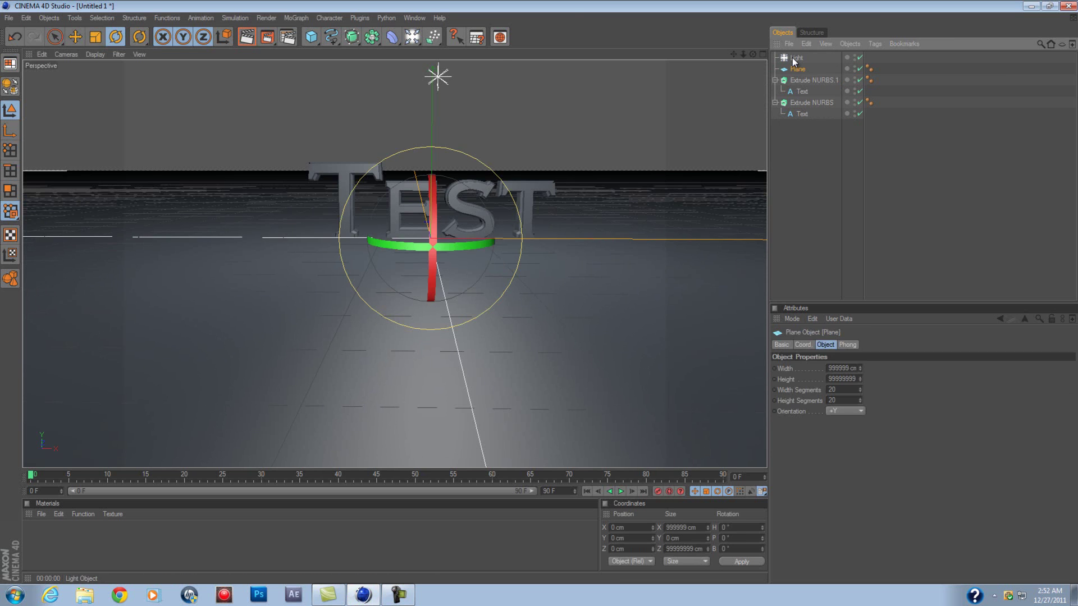
{"action": "left_click", "coordinate": [796, 58]}
{"action": "left_click", "coordinate": [967, 345]}
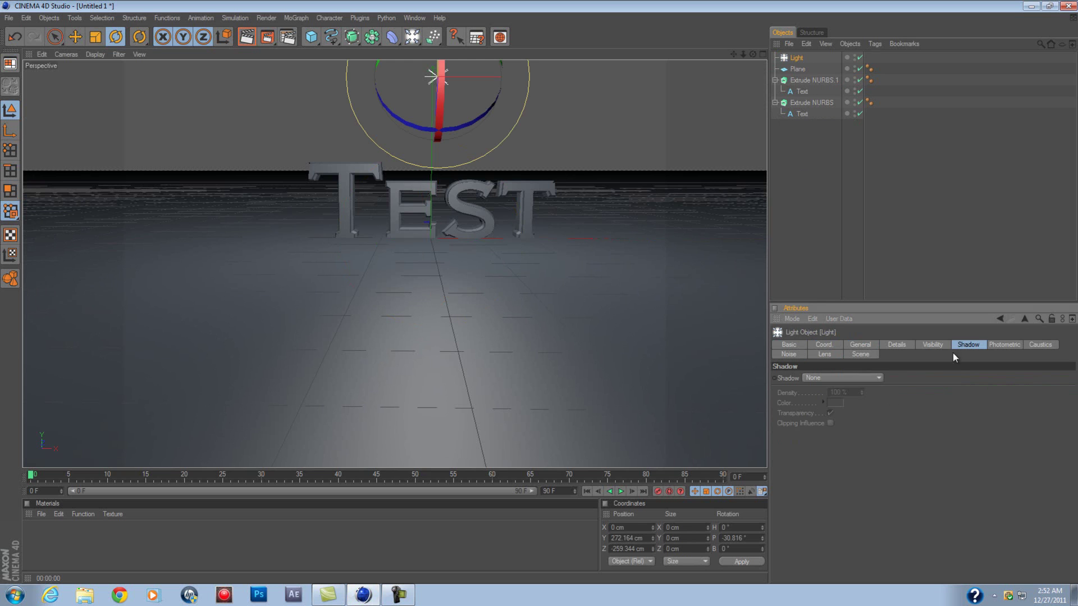
{"action": "left_click", "coordinate": [831, 378]}
{"action": "left_click", "coordinate": [825, 400]}
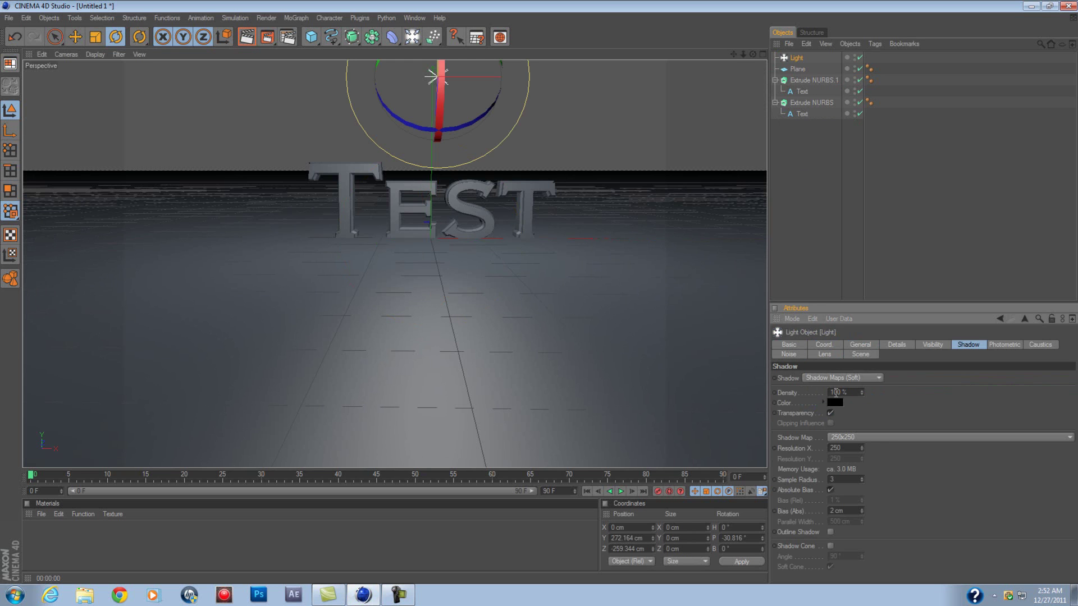
Step: Create a new material and set its color to blue with R 1, G 105 and B 216
{"action": "left_click", "coordinate": [797, 68]}
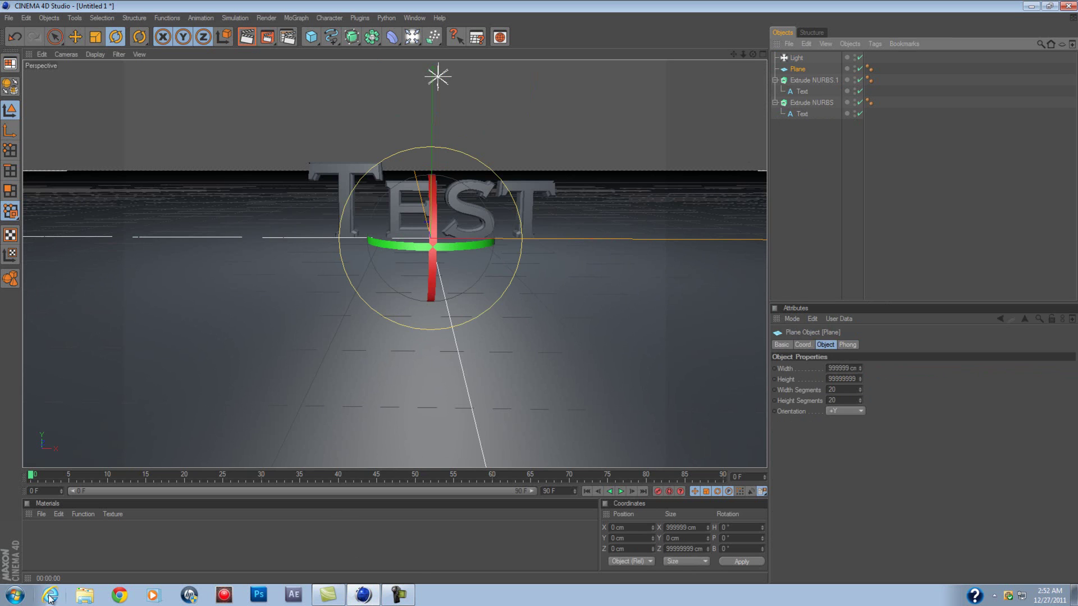
{"action": "double_click", "coordinate": [45, 552]}
{"action": "double_click", "coordinate": [45, 545]}
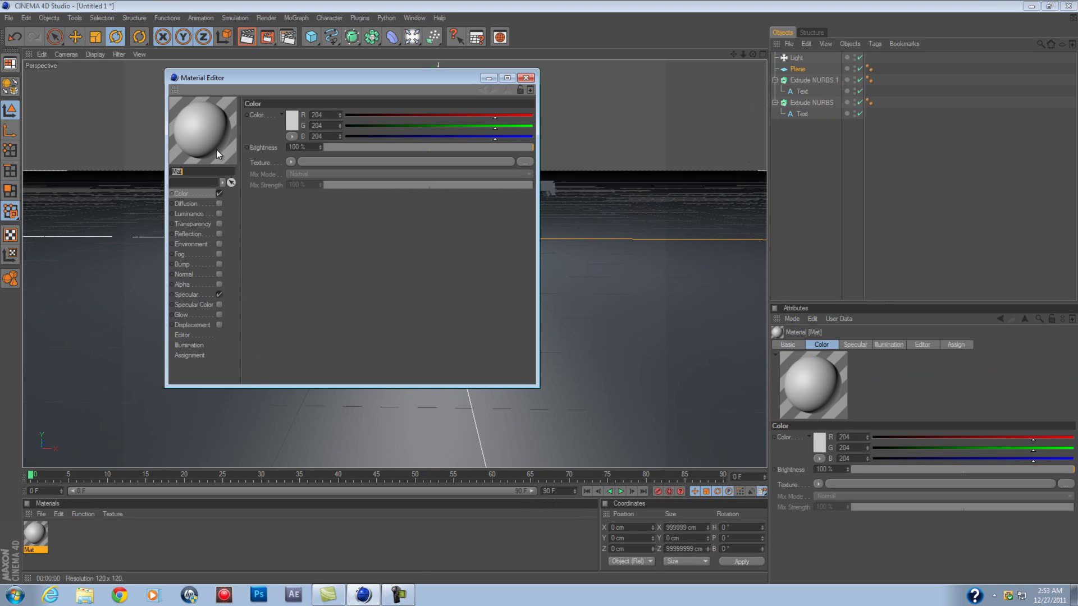
{"action": "left_click", "coordinate": [290, 121]}
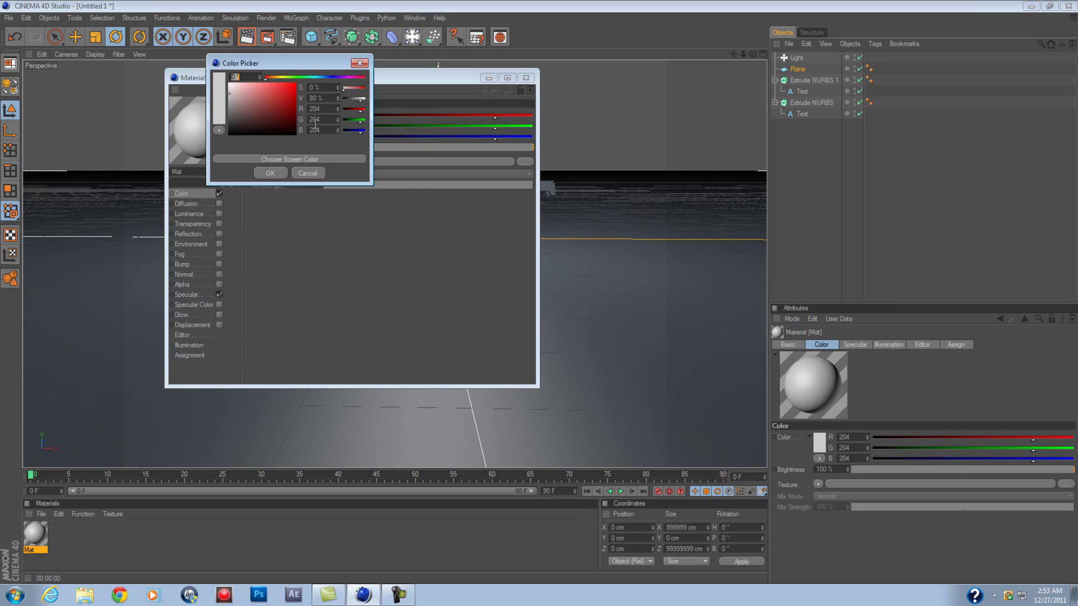
{"action": "left_click", "coordinate": [323, 77]}
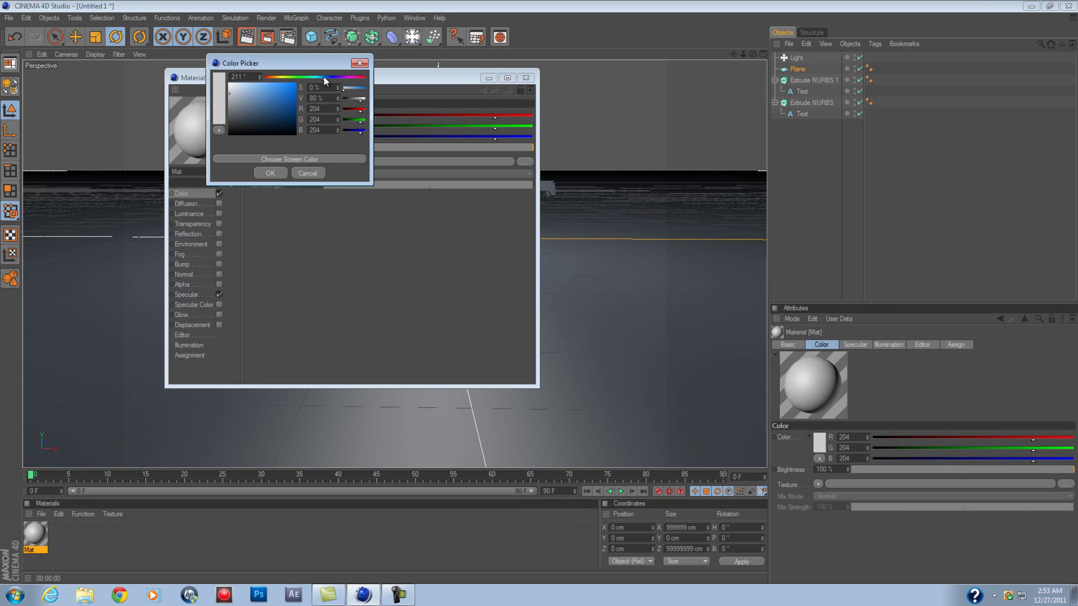
{"action": "left_click", "coordinate": [295, 90]}
{"action": "left_click", "coordinate": [270, 173]}
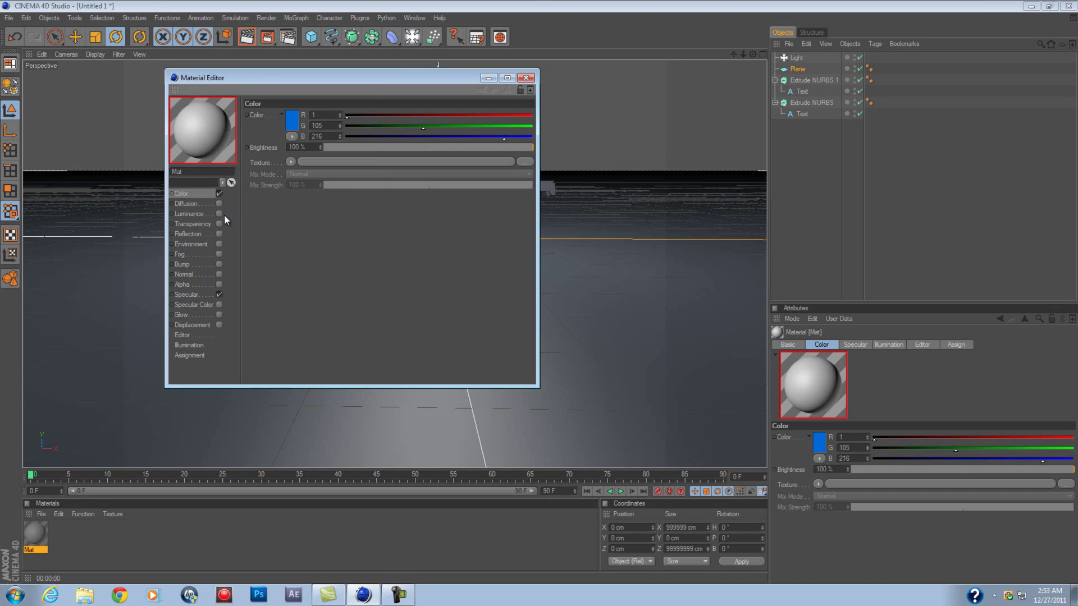
Step: Enable the blue material's reflection with 10% brightness, a Fresnel texture and 20% mix strength
{"action": "left_click", "coordinate": [220, 233]}
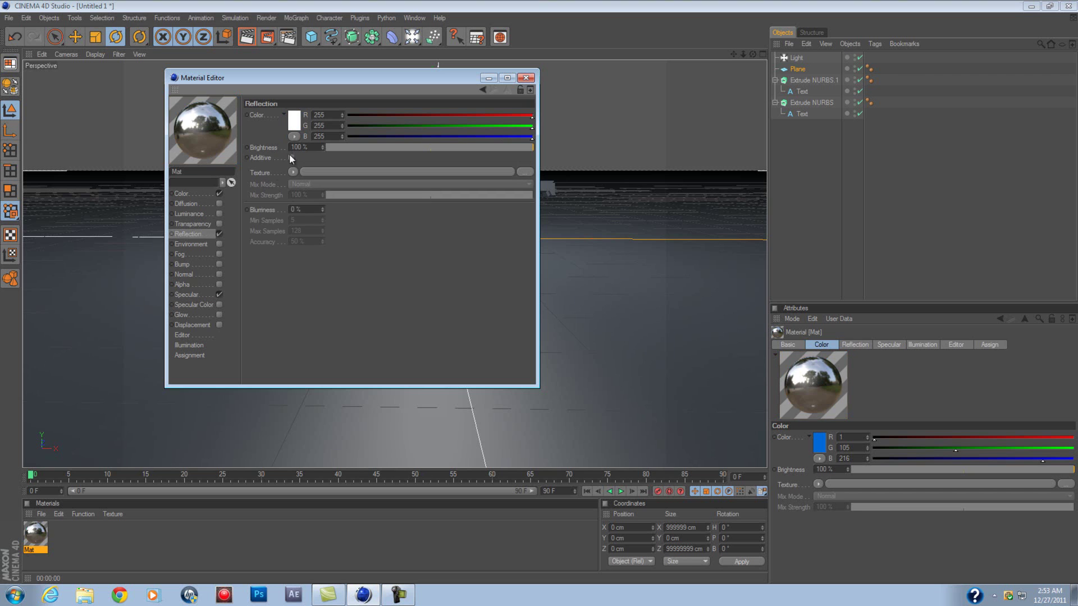
{"action": "type", "text": "1"}
{"action": "left_click", "coordinate": [292, 171]}
{"action": "left_click", "coordinate": [315, 275]}
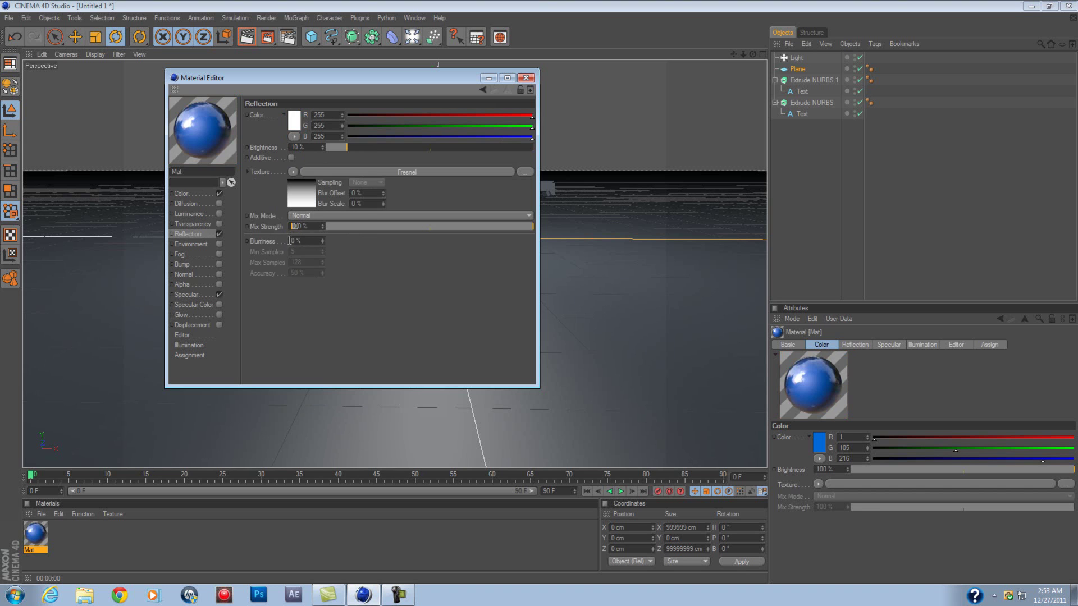
{"action": "type", "text": "20"}
{"action": "key", "text": "Return"}
{"action": "left_click", "coordinate": [526, 78]}
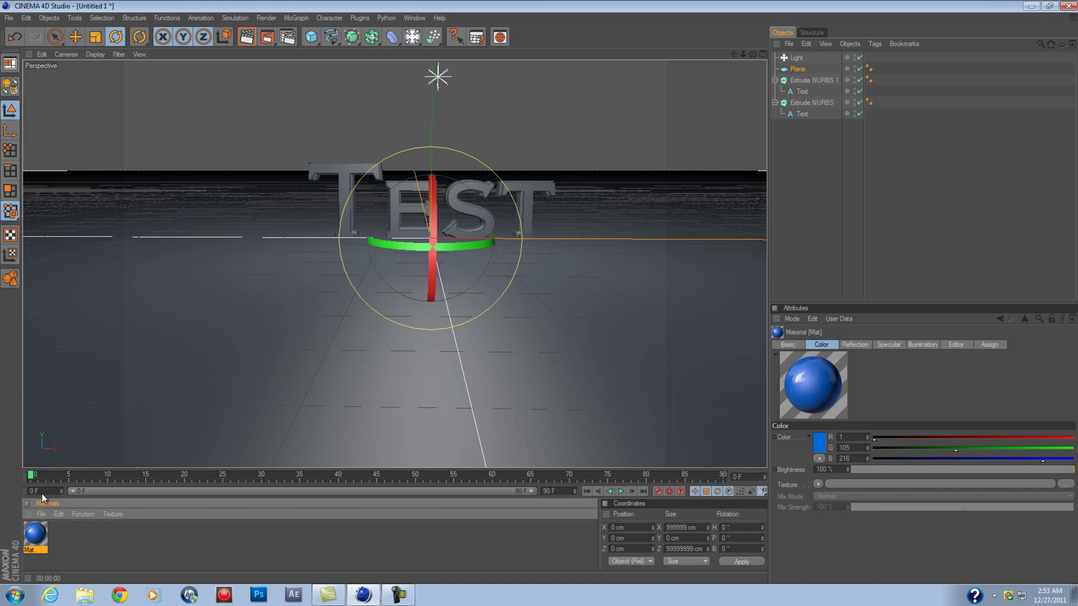
Step: Apply the blue material to the Extrude NURBS.1 outline text and render the active view from an angle
{"action": "left_click_drag", "start_coordinate": [71, 504], "coordinate": [863, 82]}
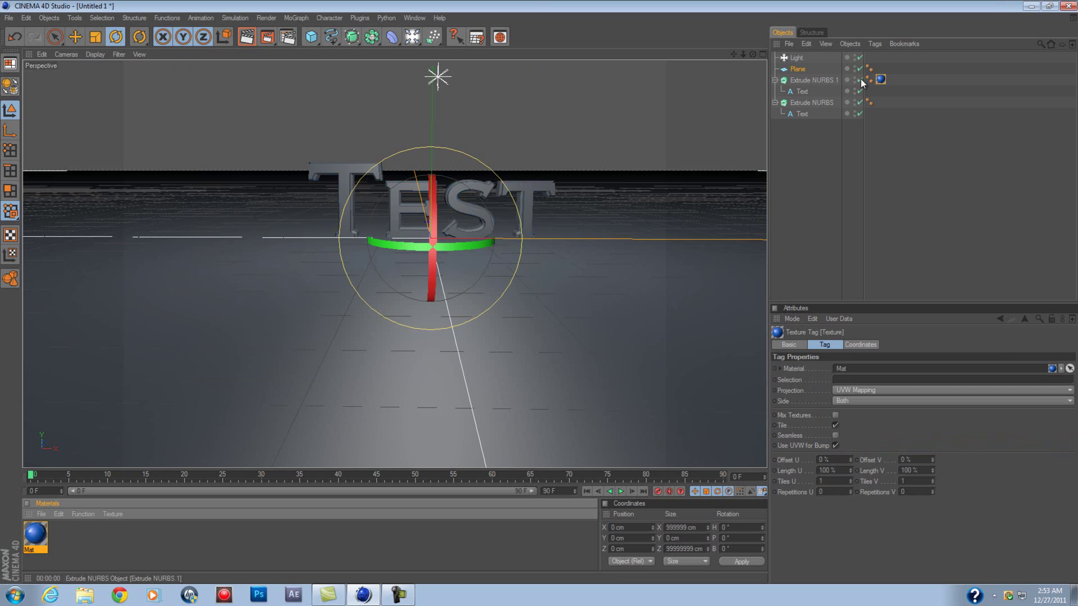
{"action": "left_click", "coordinate": [250, 38]}
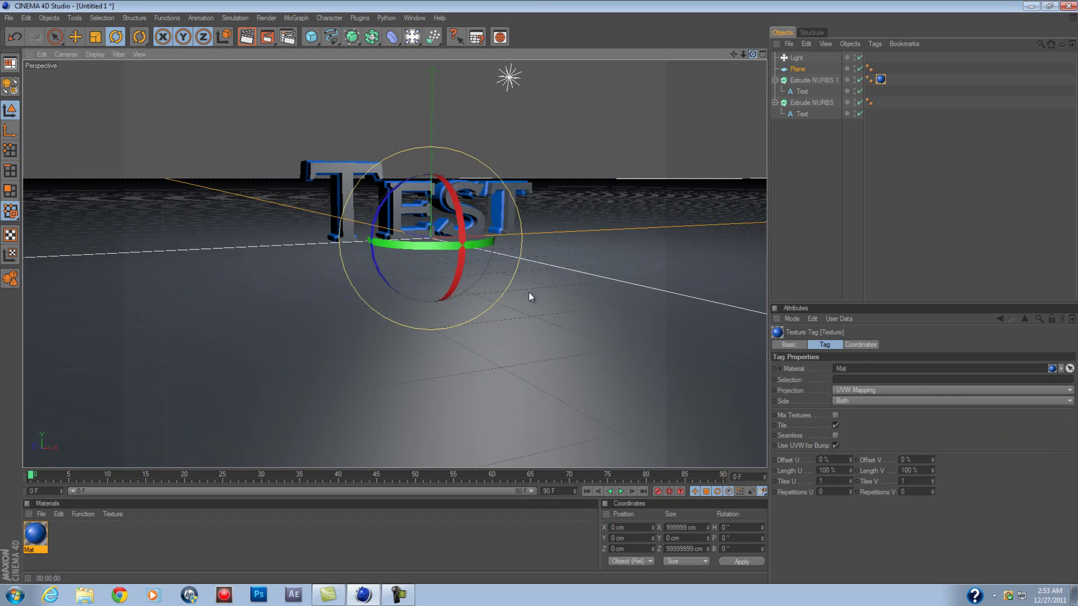
{"action": "left_click", "coordinate": [312, 39]}
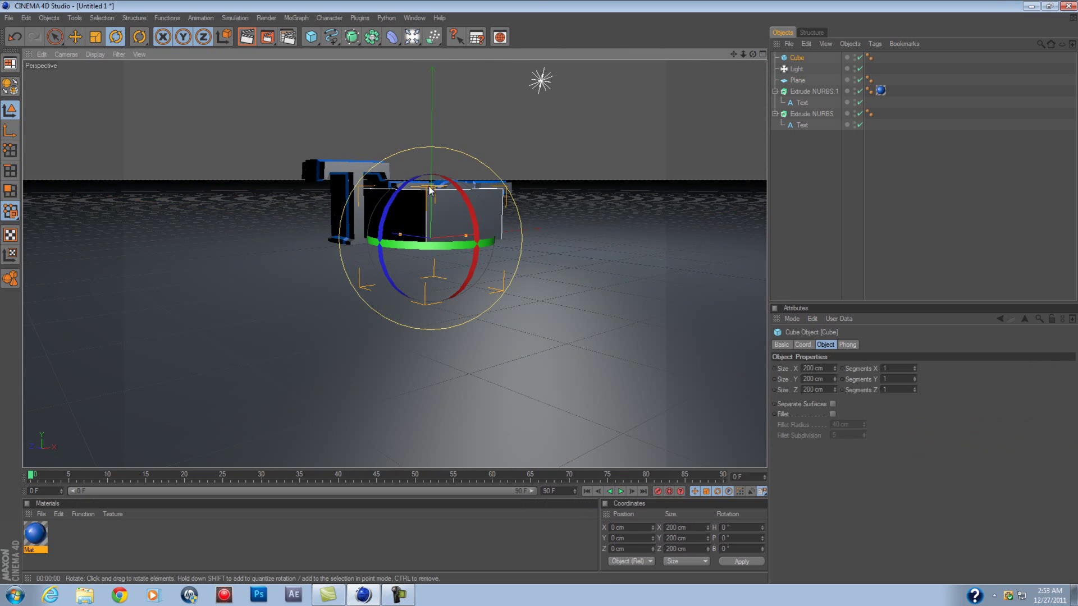
{"action": "key", "text": "Delete"}
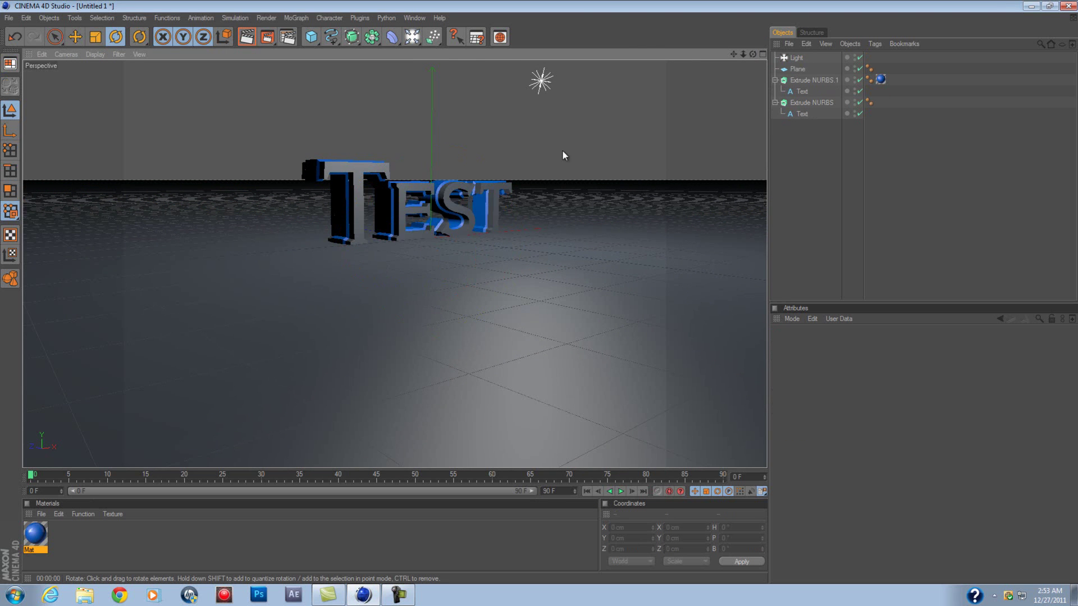
{"action": "left_click", "coordinate": [245, 38]}
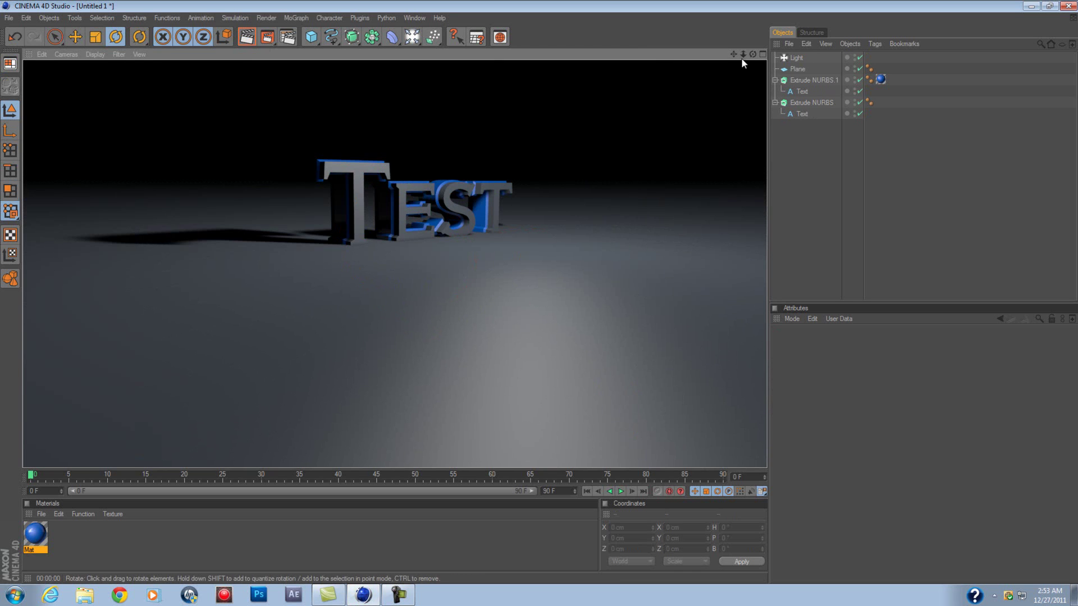
Step: Create a second material in the scene
{"action": "left_click_drag", "start_coordinate": [753, 55], "coordinate": [540, 292]}
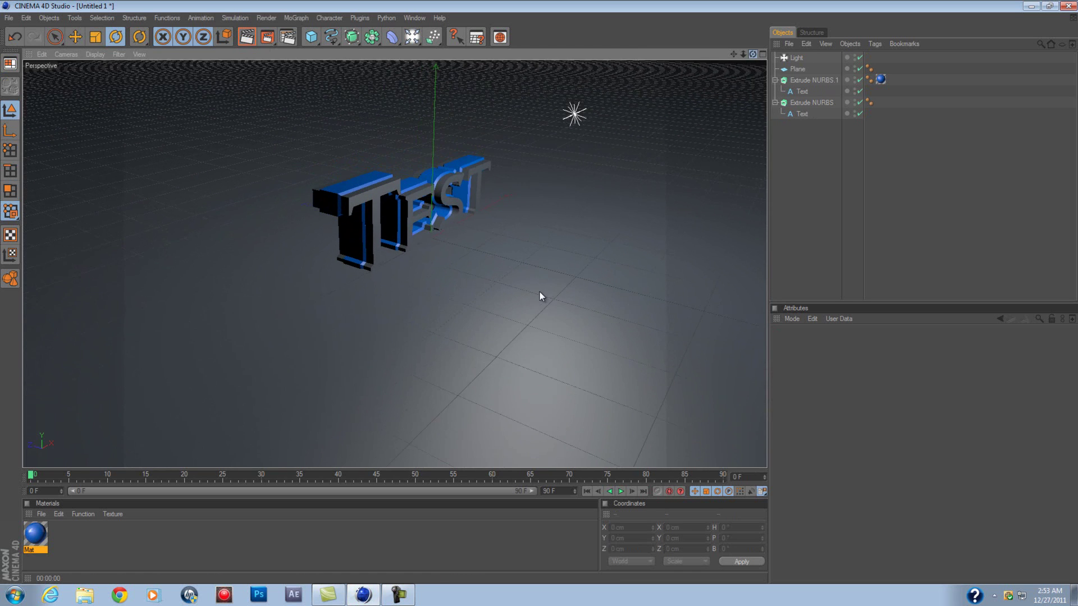
{"action": "double_click", "coordinate": [74, 540]}
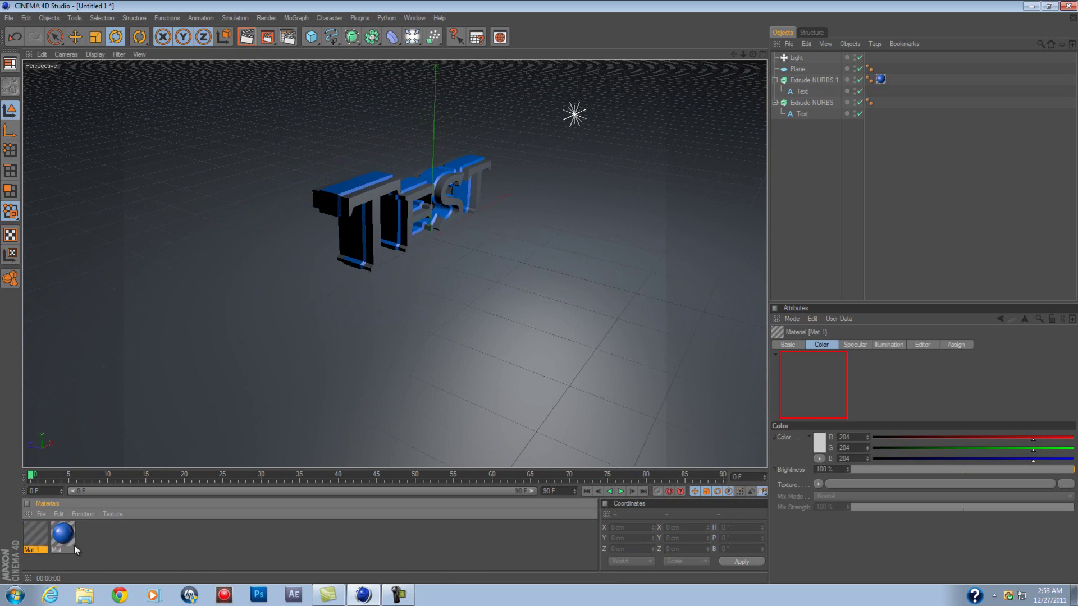
{"action": "left_click", "coordinate": [42, 515]}
{"action": "mouse_move", "coordinate": [55, 478]}
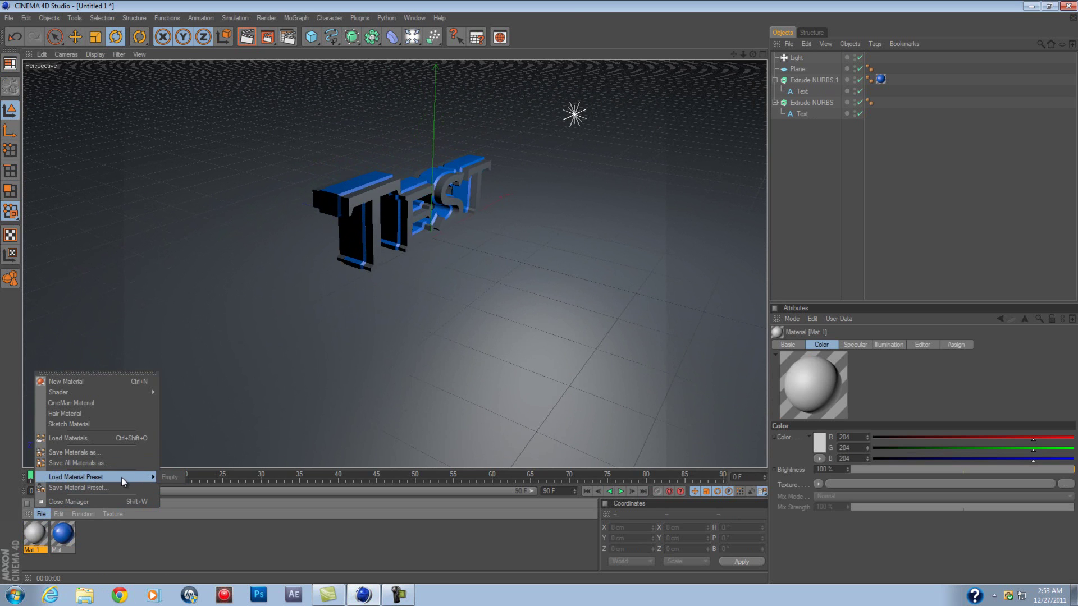
{"action": "left_click", "coordinate": [153, 479]}
{"action": "left_click", "coordinate": [41, 513]}
{"action": "left_click", "coordinate": [162, 477]}
{"action": "left_click", "coordinate": [40, 515]}
{"action": "mouse_move", "coordinate": [121, 476]}
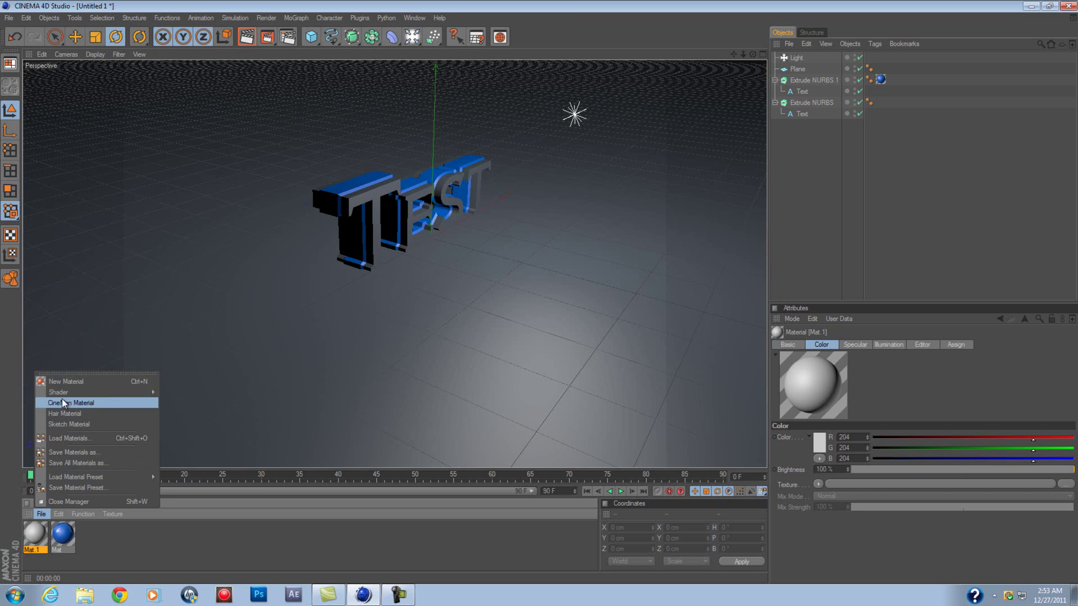
{"action": "mouse_move", "coordinate": [75, 390]}
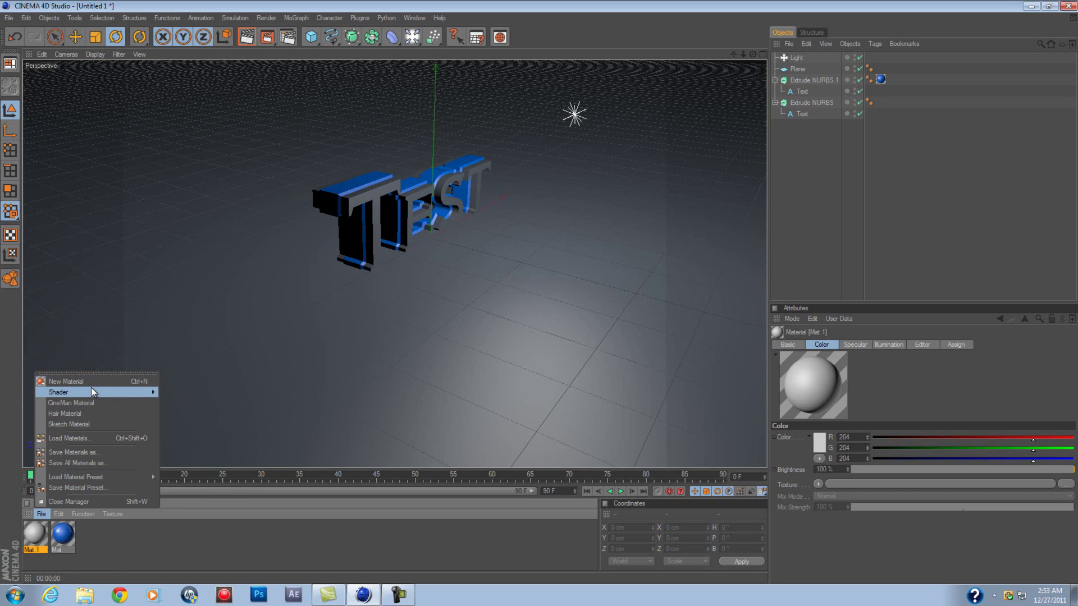
{"action": "left_click", "coordinate": [109, 438]}
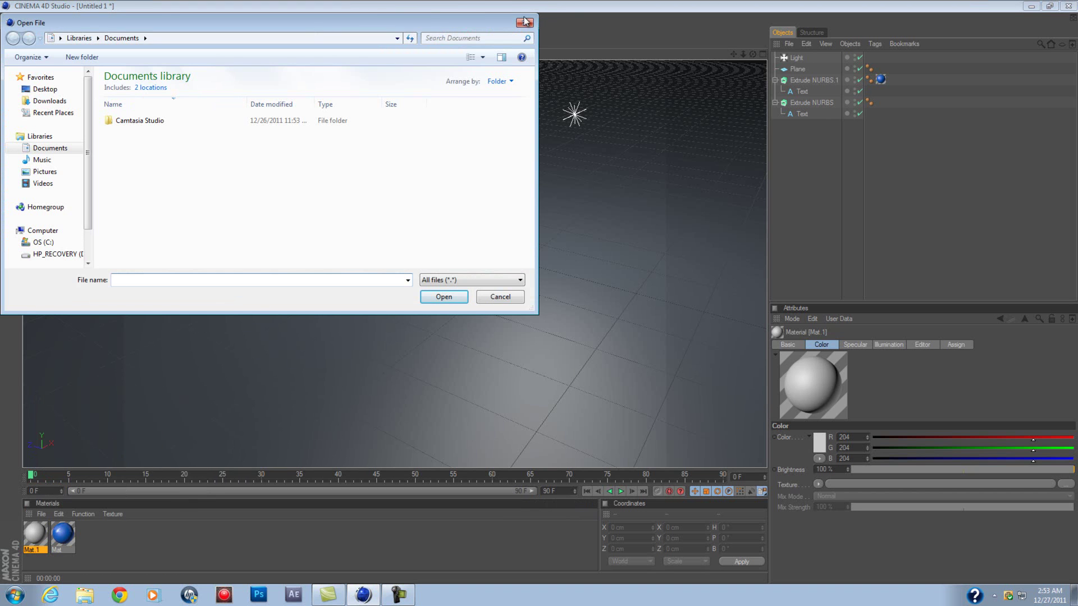
{"action": "left_click", "coordinate": [524, 22]}
Step: Set the second material's color to dark gray with R, G and B at 82
{"action": "double_click", "coordinate": [39, 530]}
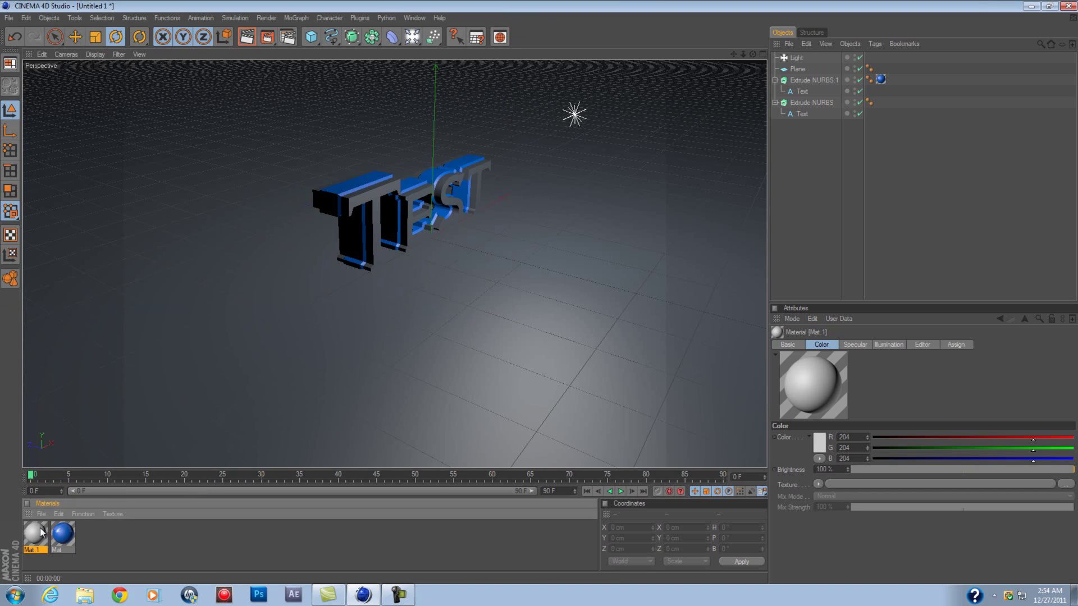
{"action": "left_click", "coordinate": [182, 194]}
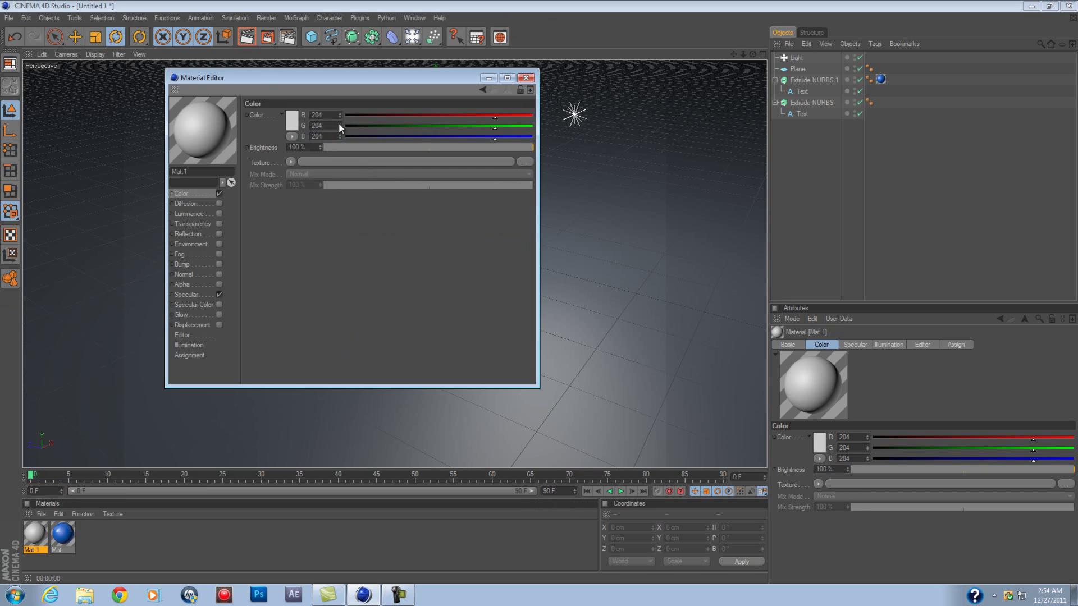
{"action": "left_click", "coordinate": [292, 120]}
{"action": "left_click_drag", "start_coordinate": [298, 116], "coordinate": [232, 126]}
{"action": "left_click", "coordinate": [276, 177]}
Step: Enable the dark gray material's reflection with 10% brightness, a Fresnel texture and 20% mix strength
{"action": "left_click", "coordinate": [219, 234]}
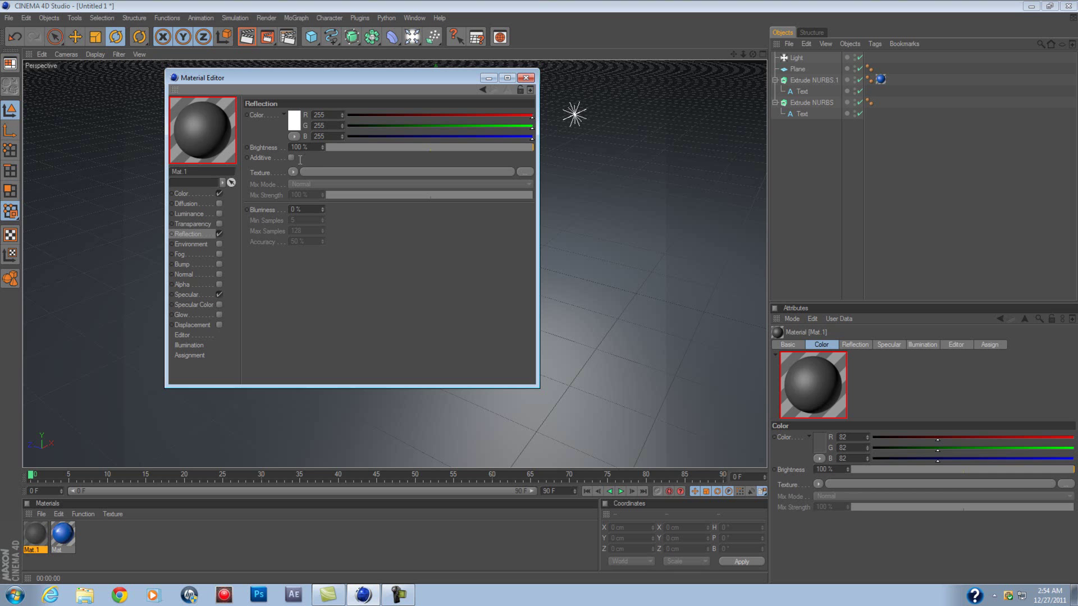
{"action": "type", "text": "10"}
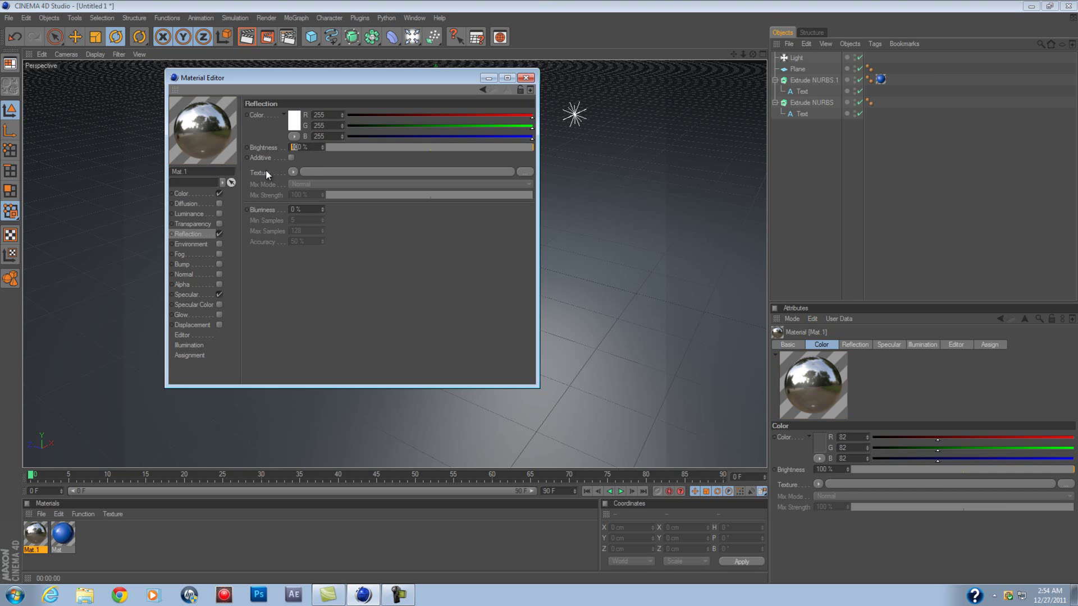
{"action": "left_click", "coordinate": [293, 171]}
{"action": "left_click", "coordinate": [303, 275]}
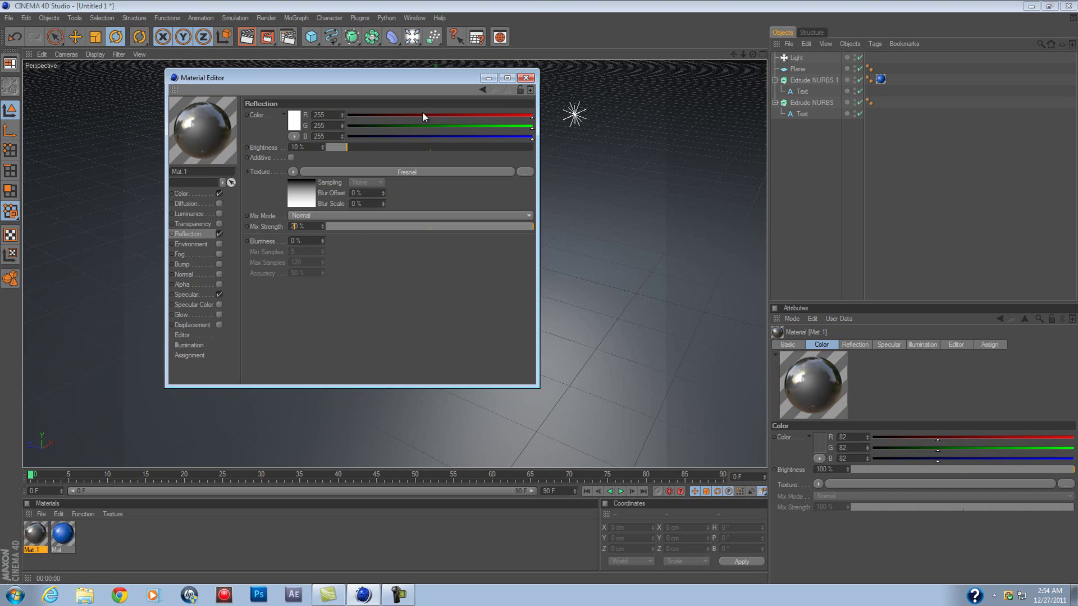
{"action": "left_click", "coordinate": [525, 78]}
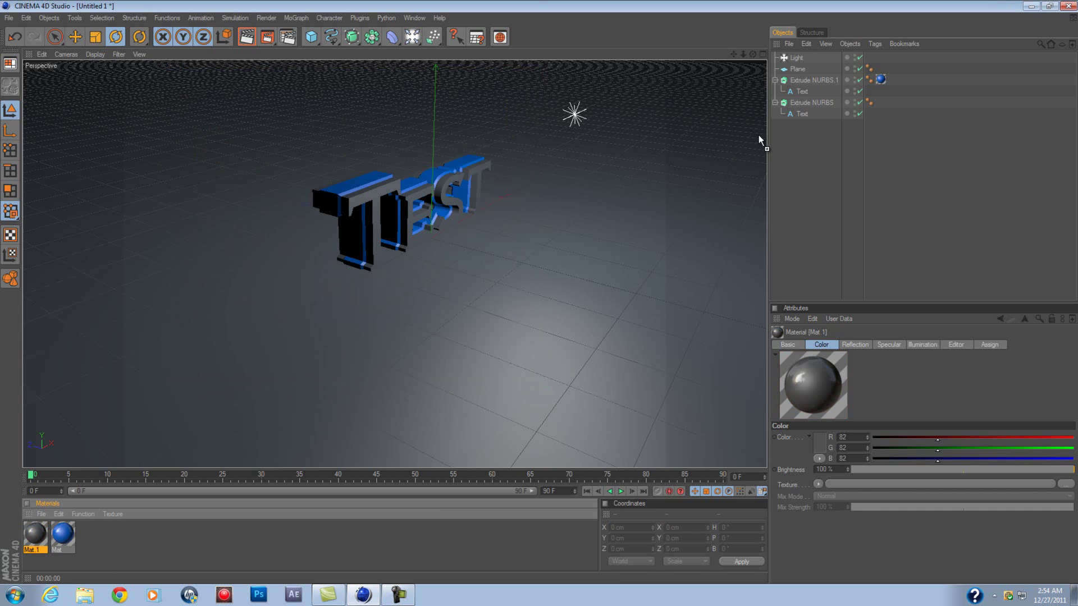
Step: Apply the dark gray material to the original Extrude NURBS text and render the active view
{"action": "left_click_drag", "start_coordinate": [758, 140], "coordinate": [878, 104]}
{"action": "left_click", "coordinate": [316, 36]}
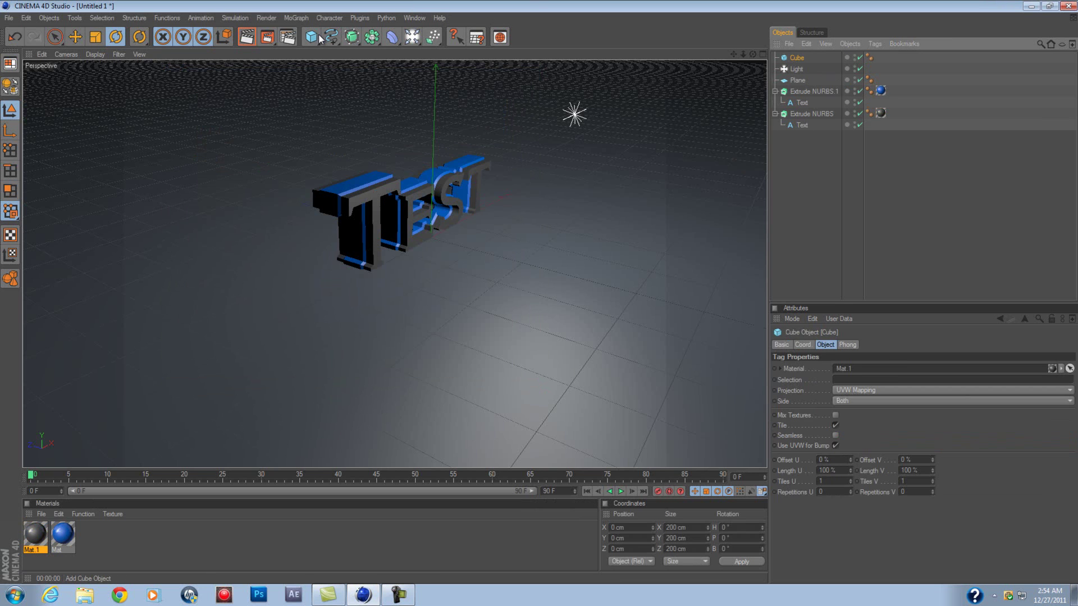
{"action": "key", "text": "Delete"}
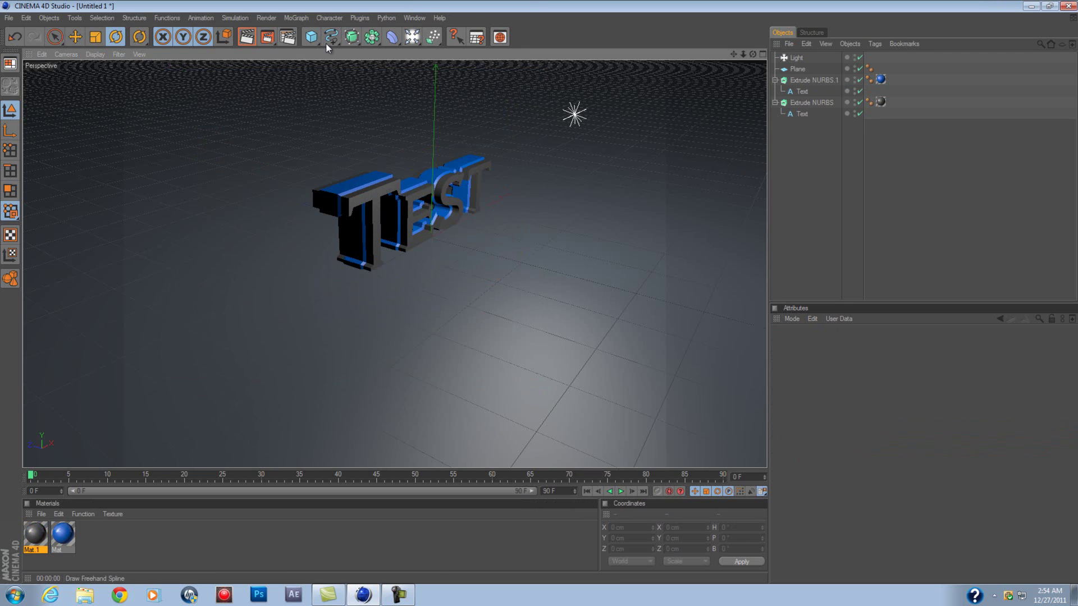
{"action": "left_click", "coordinate": [247, 37]}
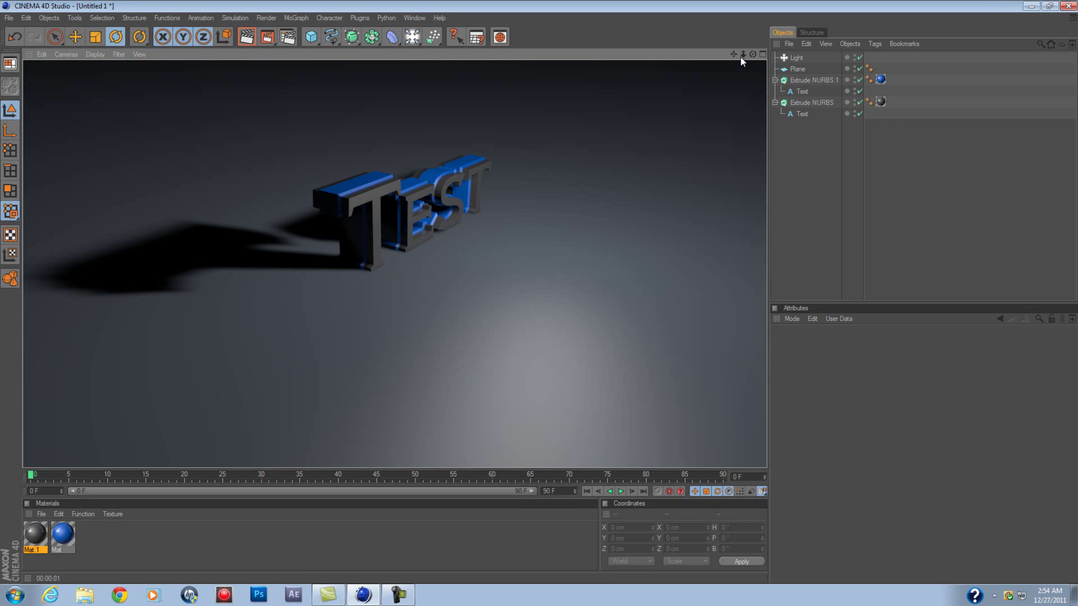
{"action": "left_click_drag", "start_coordinate": [741, 57], "coordinate": [541, 197]}
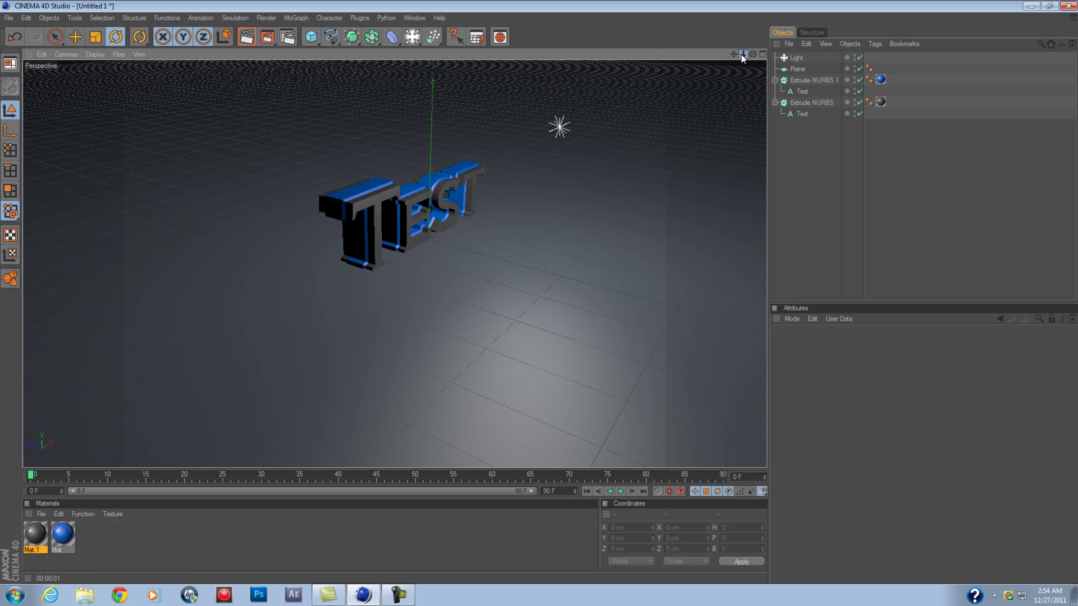
Step: Bring the camera closer to the TEST text at a low angle and render the active view
{"action": "left_click_drag", "start_coordinate": [741, 55], "coordinate": [540, 296]}
{"action": "scroll", "coordinate": [436, 289], "scroll_direction": "up", "scroll_amount": 1}
{"action": "left_click_drag", "start_coordinate": [436, 289], "coordinate": [430, 243]}
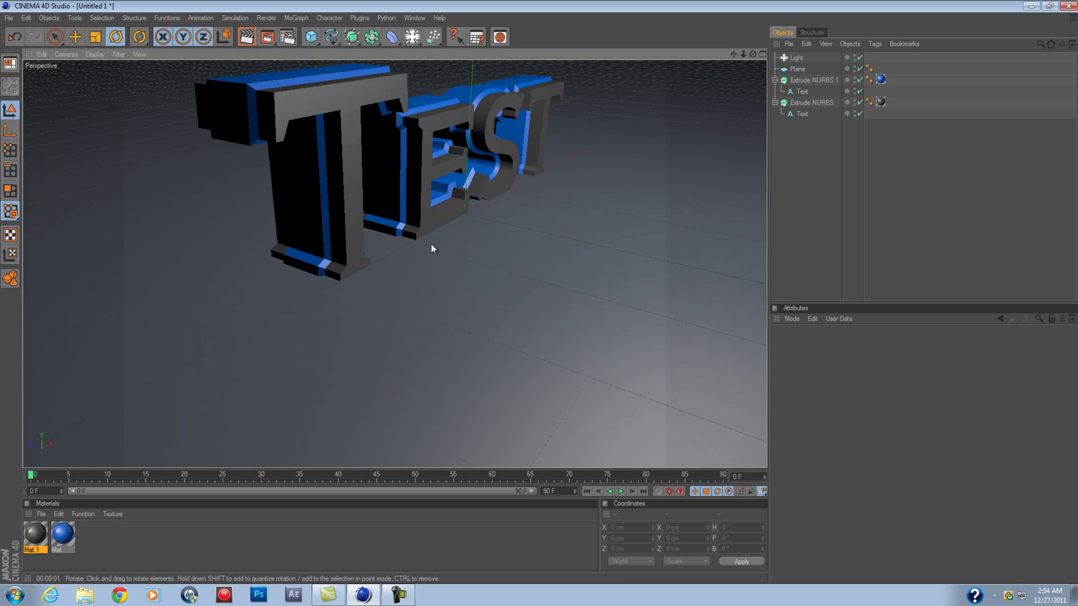
{"action": "left_click_drag", "start_coordinate": [754, 54], "coordinate": [548, 295]}
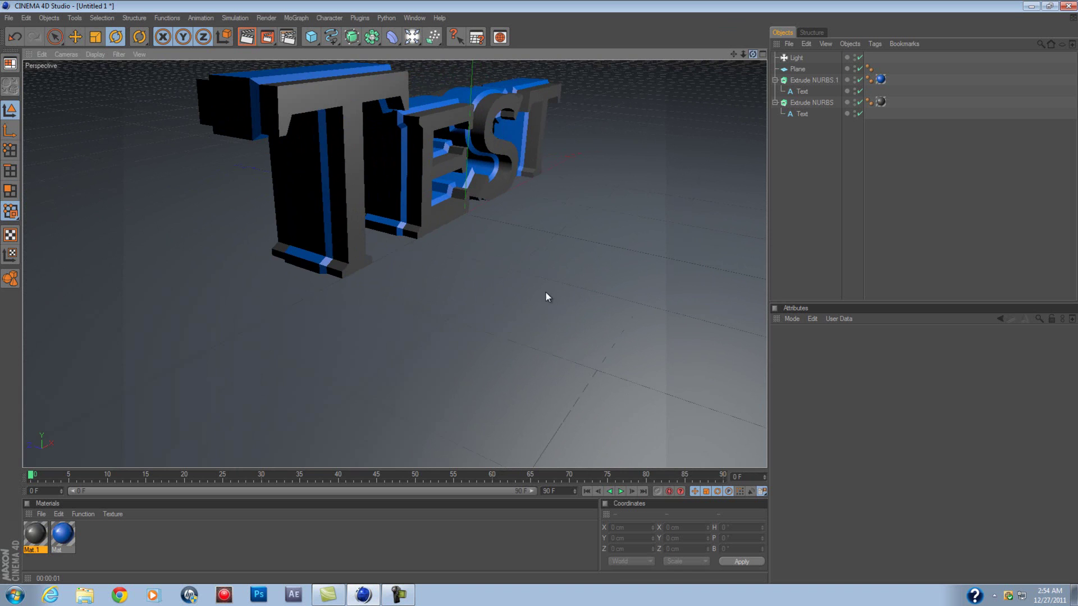
{"action": "left_click", "coordinate": [247, 37]}
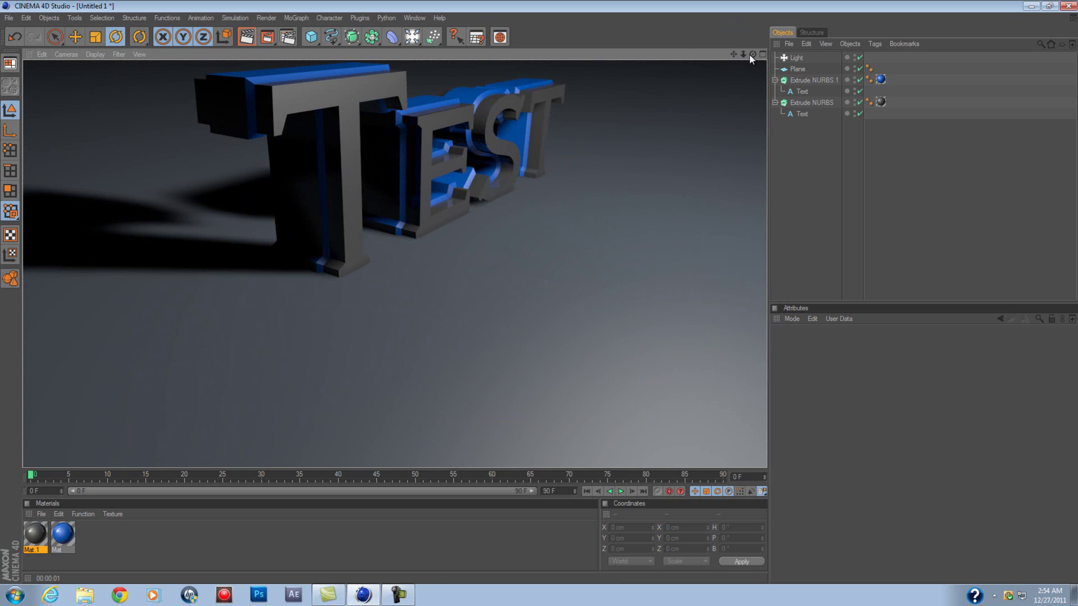
Step: Reframe the camera tightly around the first T with the other letters receding behind it, and render this close-up
{"action": "mouse_move", "coordinate": [752, 59]}
{"action": "left_mouse_down"}
{"action": "mouse_move", "coordinate": [536, 298]}
{"action": "mouse_move", "coordinate": [756, 53]}
{"action": "mouse_move", "coordinate": [540, 291]}
{"action": "mouse_move", "coordinate": [746, 81]}
{"action": "mouse_move", "coordinate": [540, 292]}
{"action": "mouse_move", "coordinate": [733, 54]}
{"action": "left_mouse_up"}
{"action": "scroll", "coordinate": [631, 176], "scroll_direction": "up", "scroll_amount": 3}
{"action": "left_click", "coordinate": [258, 35]}
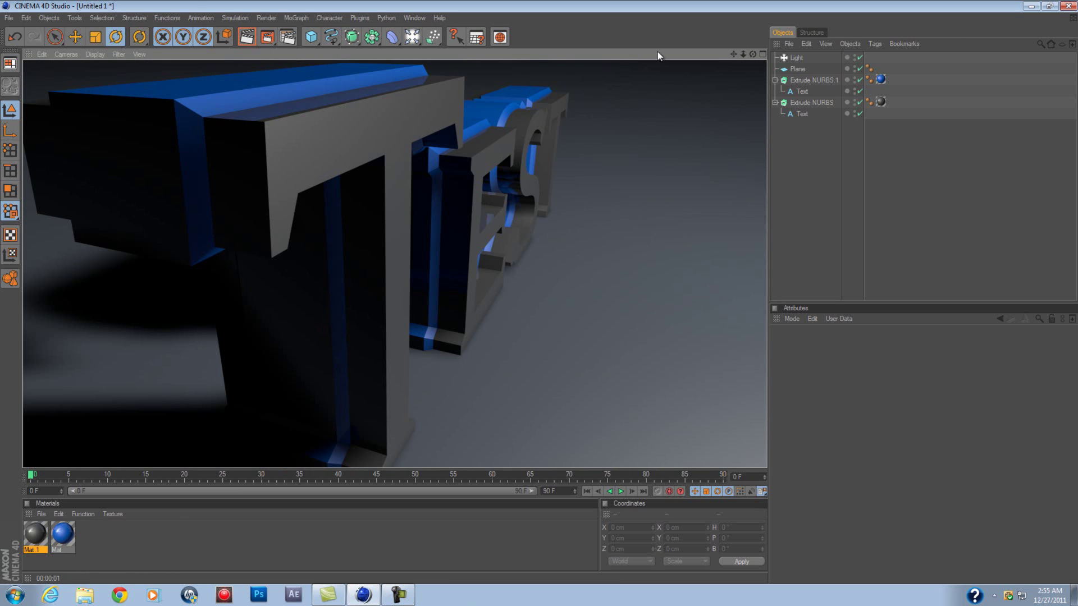
Step: Set the render output size to 1280 pixels wide by 720 pixels high
{"action": "left_click", "coordinate": [287, 37]}
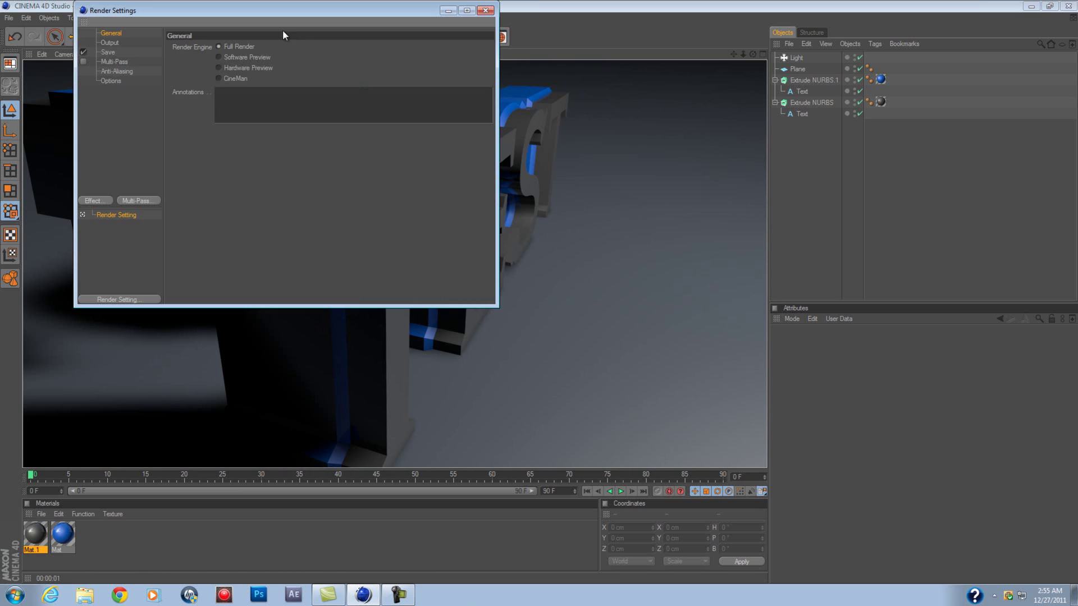
{"action": "left_click", "coordinate": [111, 43]}
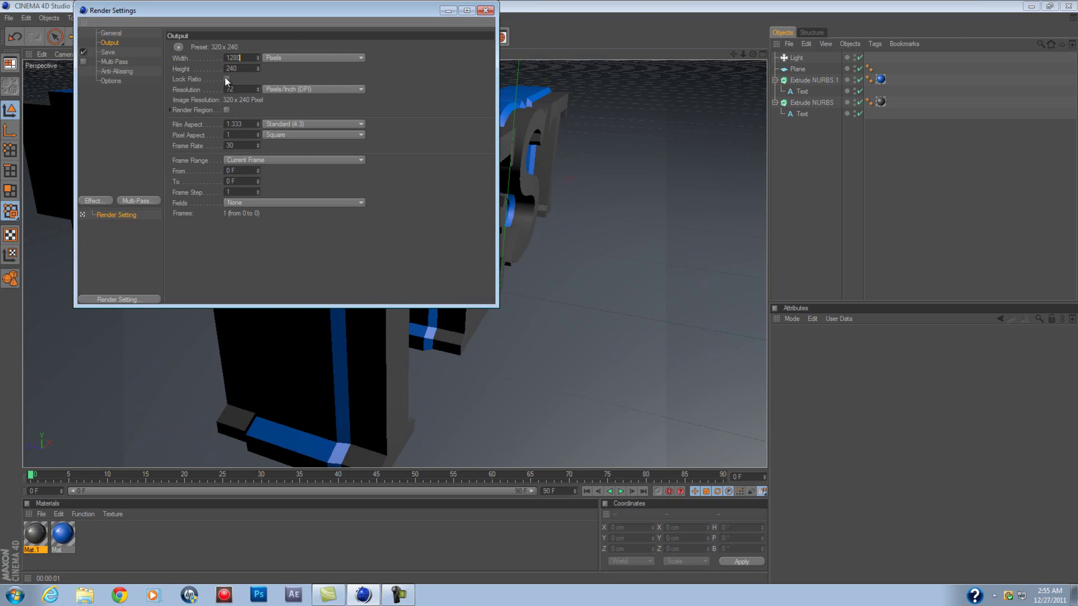
{"action": "key", "text": "Tab"}
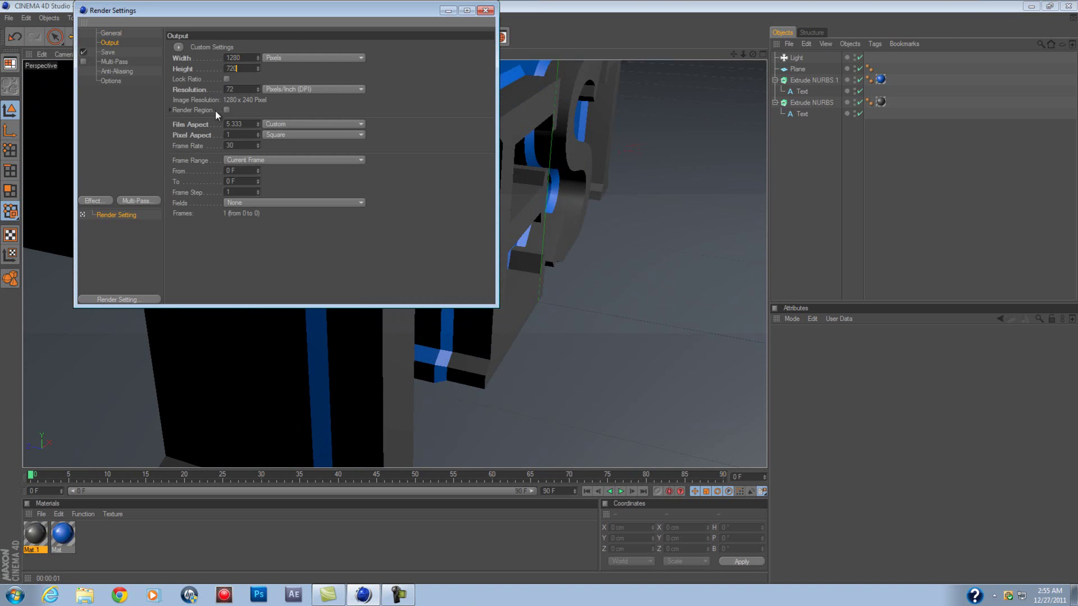
Step: Set the rendered image to save on the Desktop under the file name test
{"action": "left_click", "coordinate": [119, 54]}
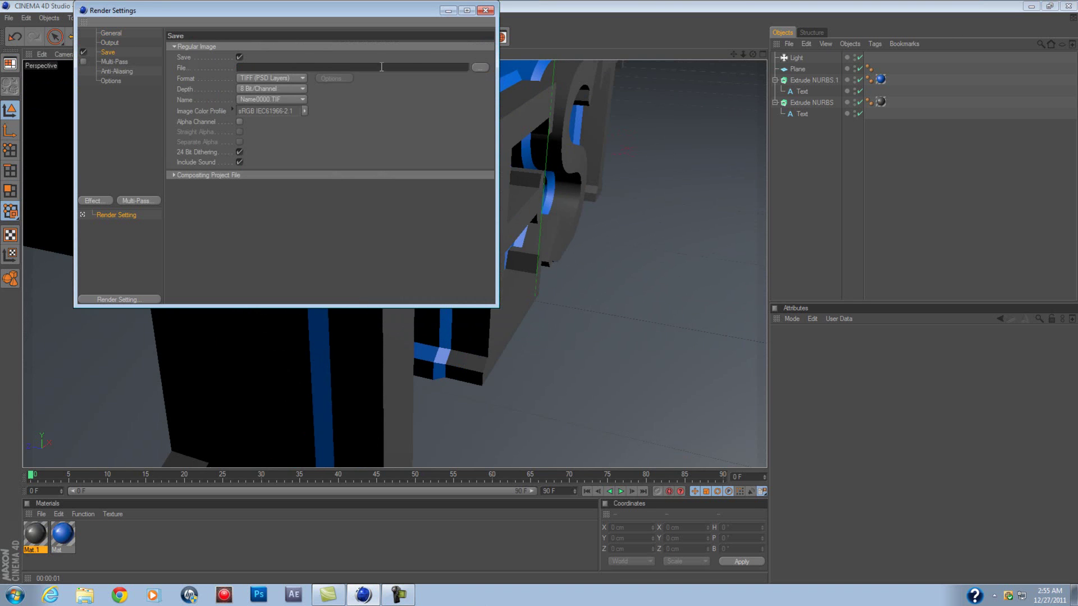
{"action": "left_click", "coordinate": [475, 68]}
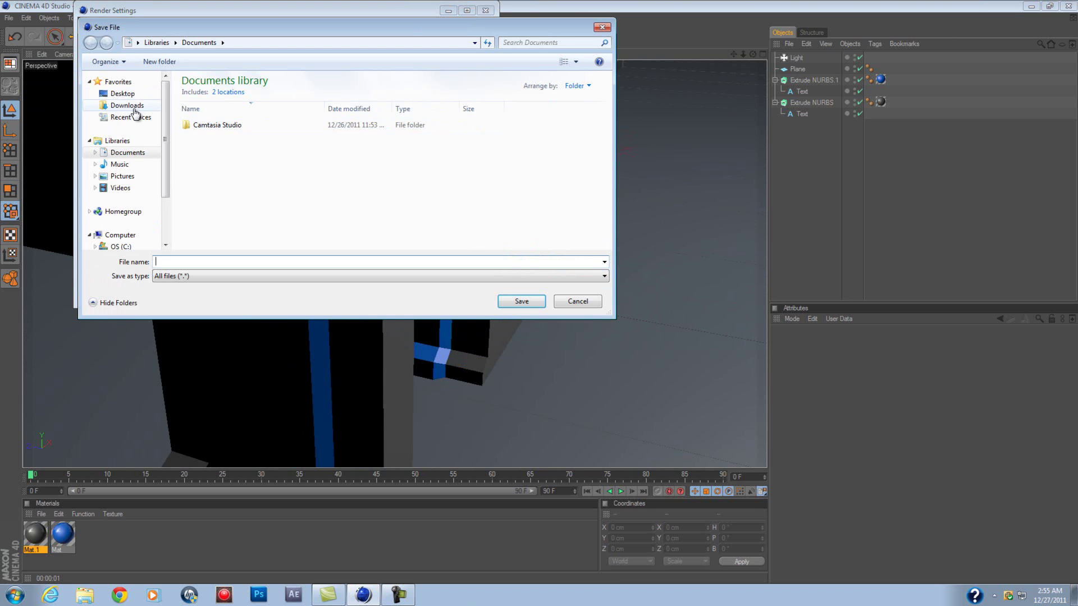
{"action": "left_click", "coordinate": [122, 93]}
{"action": "left_click", "coordinate": [514, 265]}
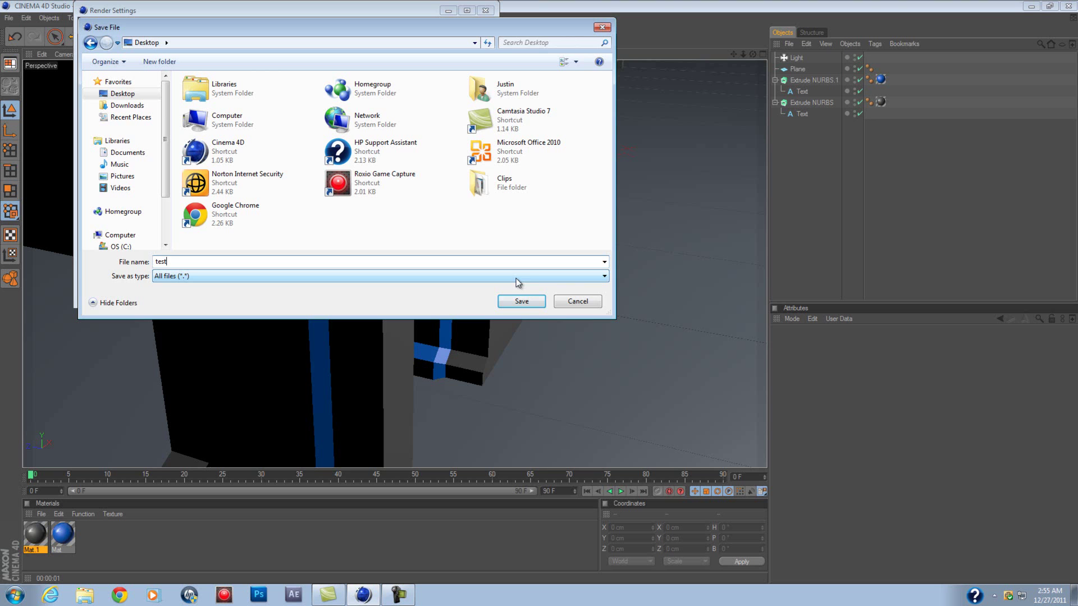
{"action": "left_click", "coordinate": [530, 305]}
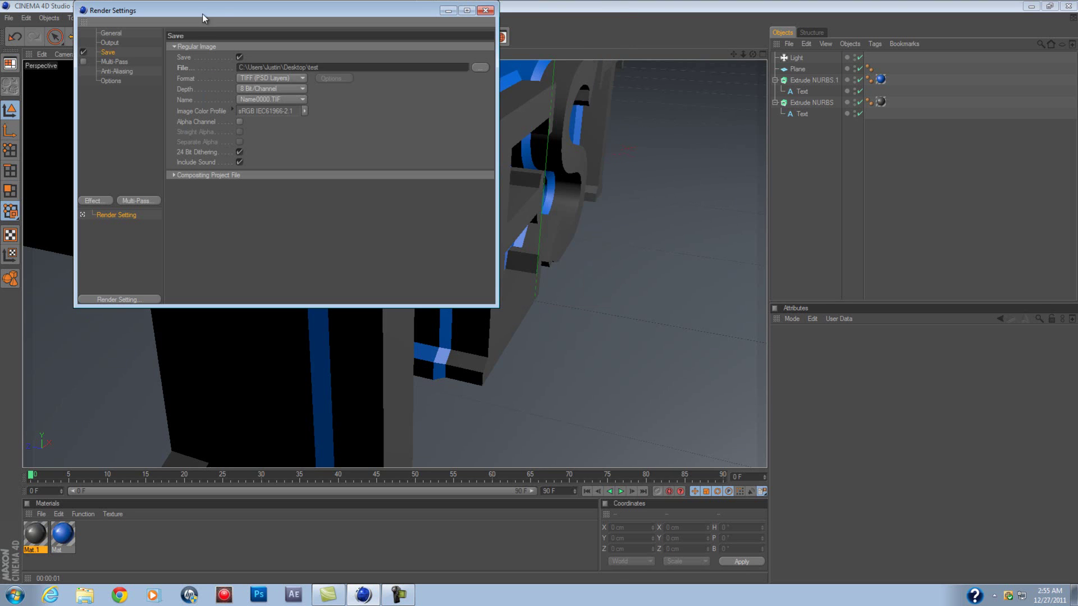
Step: Set the saved image's format to PNG and enable its alpha channel
{"action": "left_click", "coordinate": [286, 78]}
{"action": "left_click", "coordinate": [301, 80]}
{"action": "left_click", "coordinate": [293, 76]}
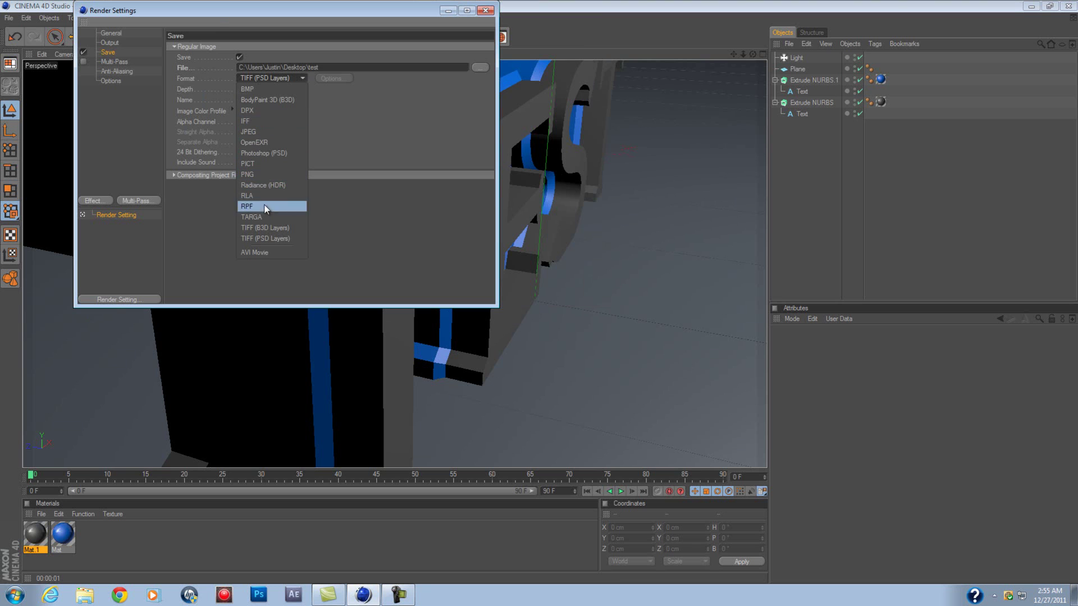
{"action": "left_click", "coordinate": [276, 175]}
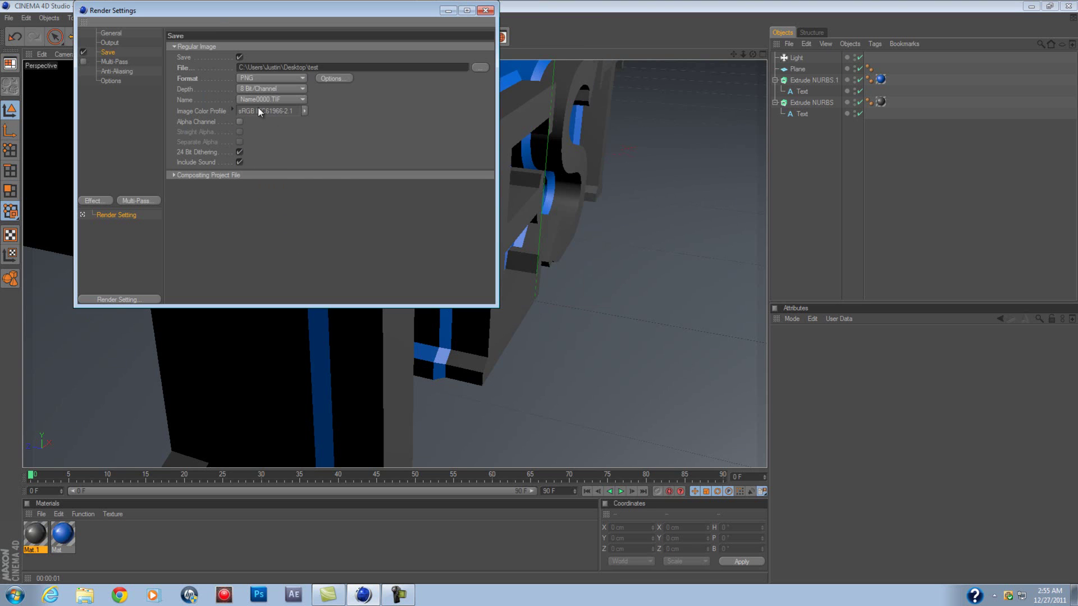
{"action": "left_click", "coordinate": [239, 122]}
Step: Add the Ambient Occlusion and Global Illumination effects to the render settings
{"action": "left_click", "coordinate": [114, 61]}
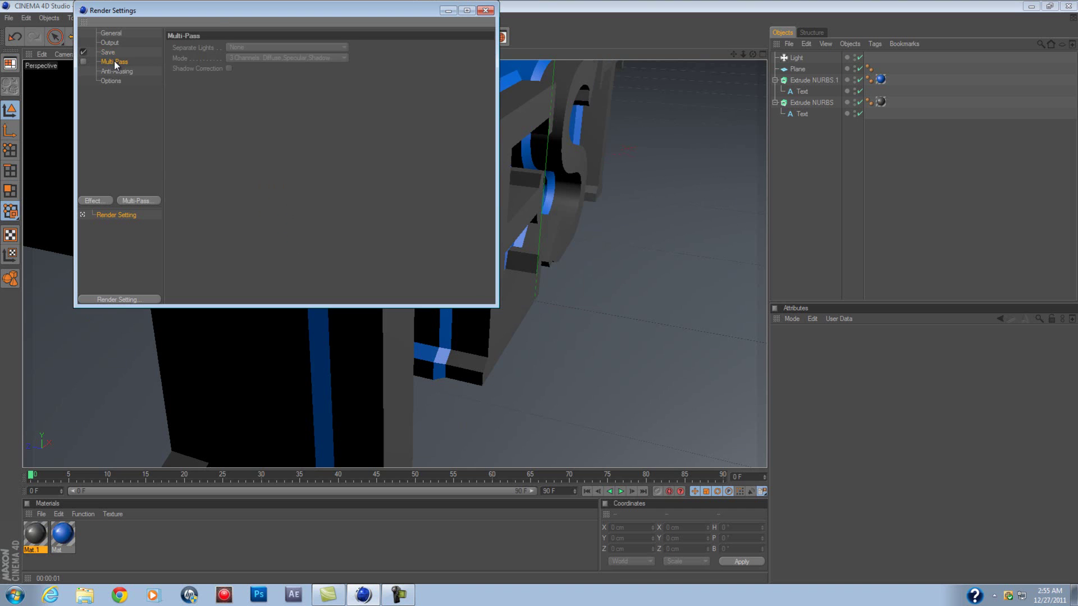
{"action": "left_click", "coordinate": [114, 72]}
{"action": "left_click", "coordinate": [113, 80]}
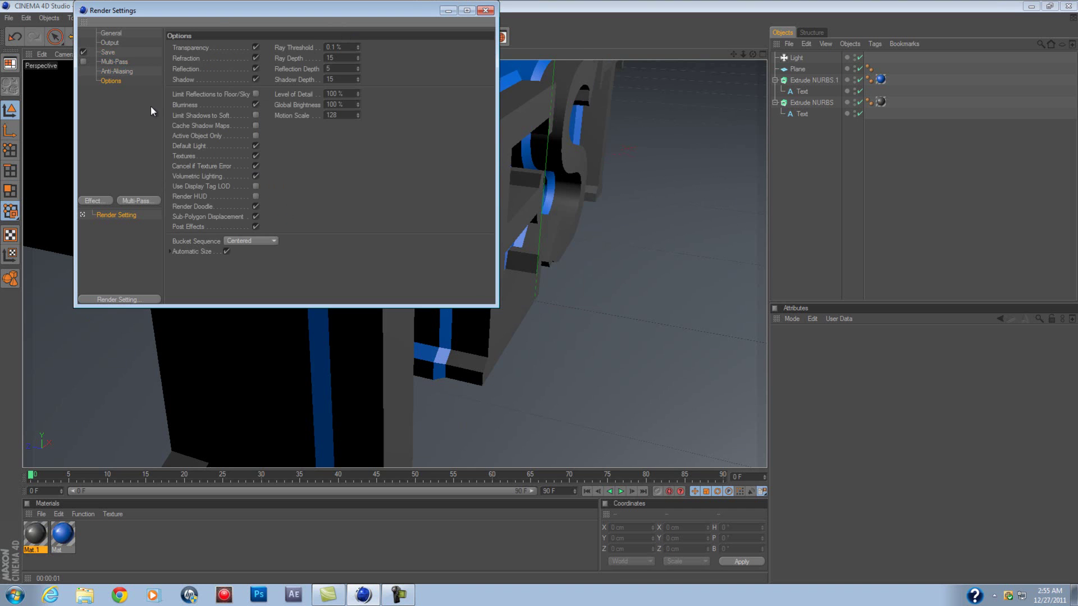
{"action": "left_click", "coordinate": [94, 201]}
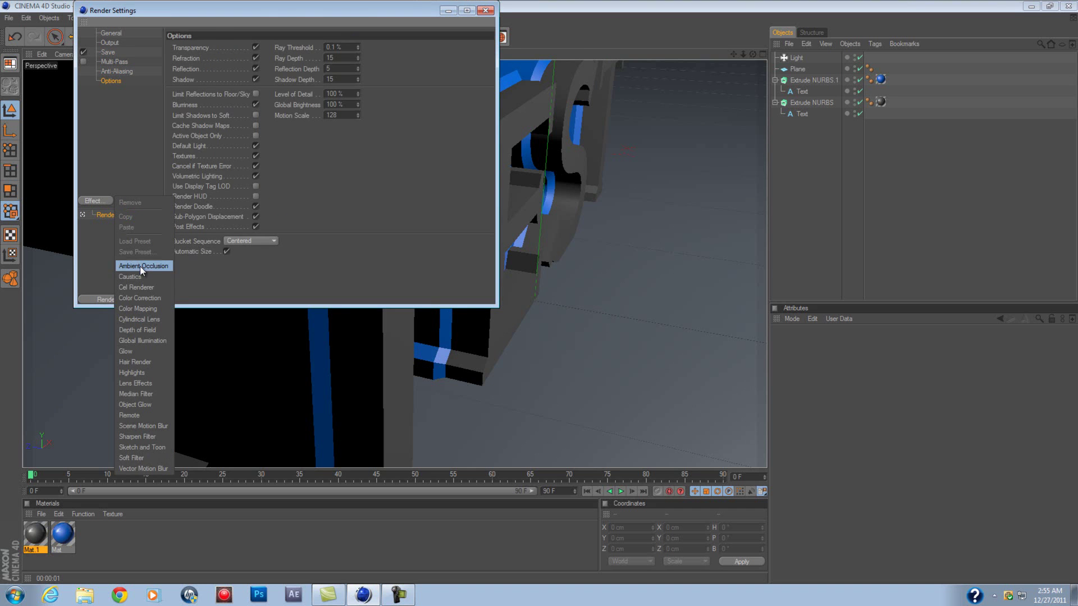
{"action": "left_click", "coordinate": [140, 266]}
{"action": "left_click", "coordinate": [94, 201]}
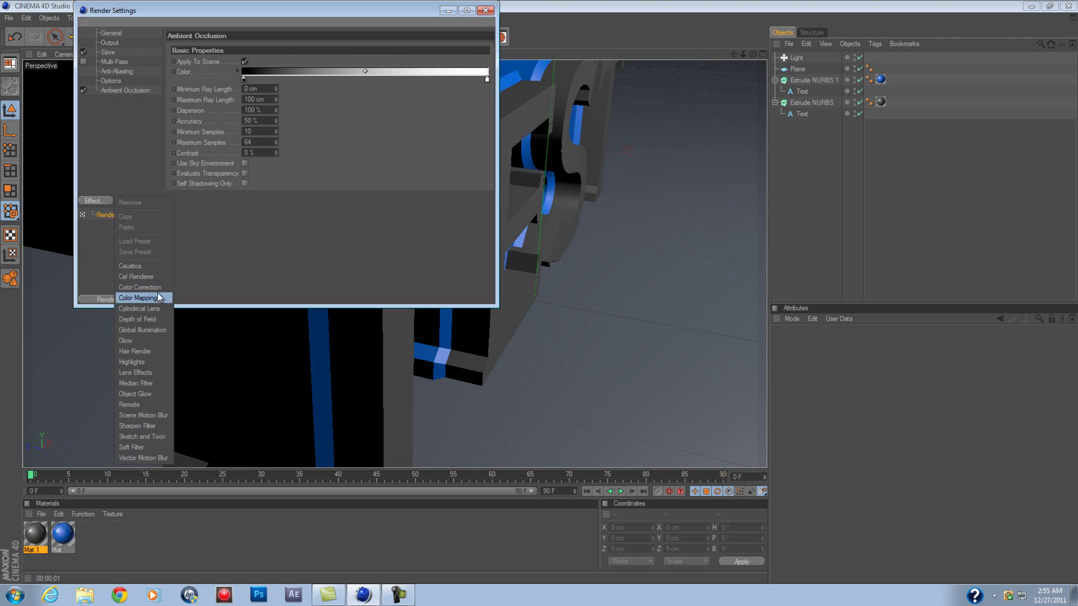
{"action": "left_click", "coordinate": [152, 329]}
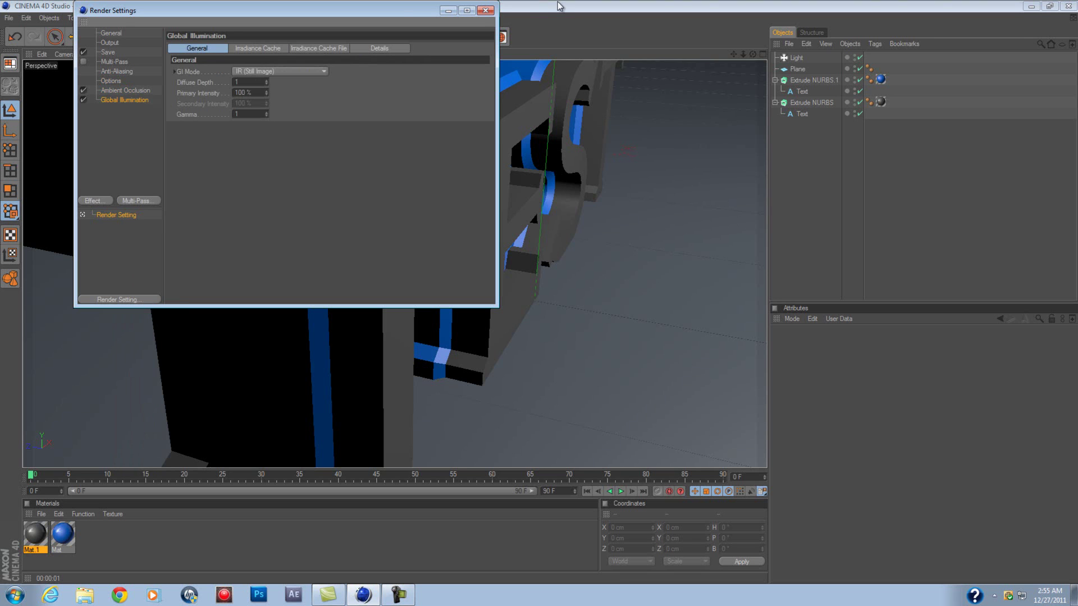
{"action": "left_click", "coordinate": [492, 10]}
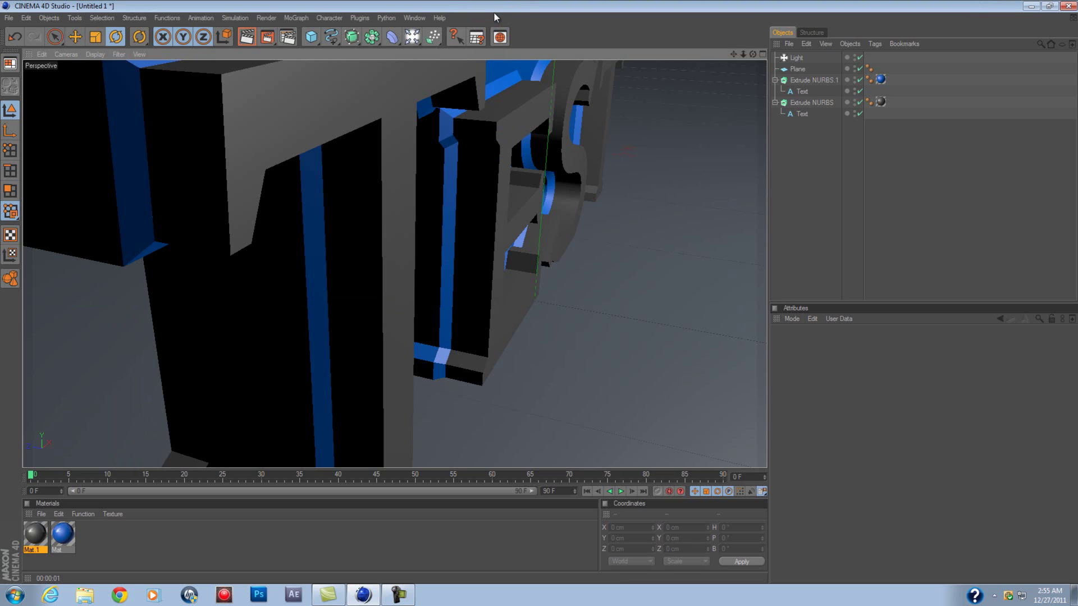
Step: Render the scene to the Picture Viewer, producing the saved image file, and minimize the viewer once the render is complete
{"action": "left_click", "coordinate": [268, 38]}
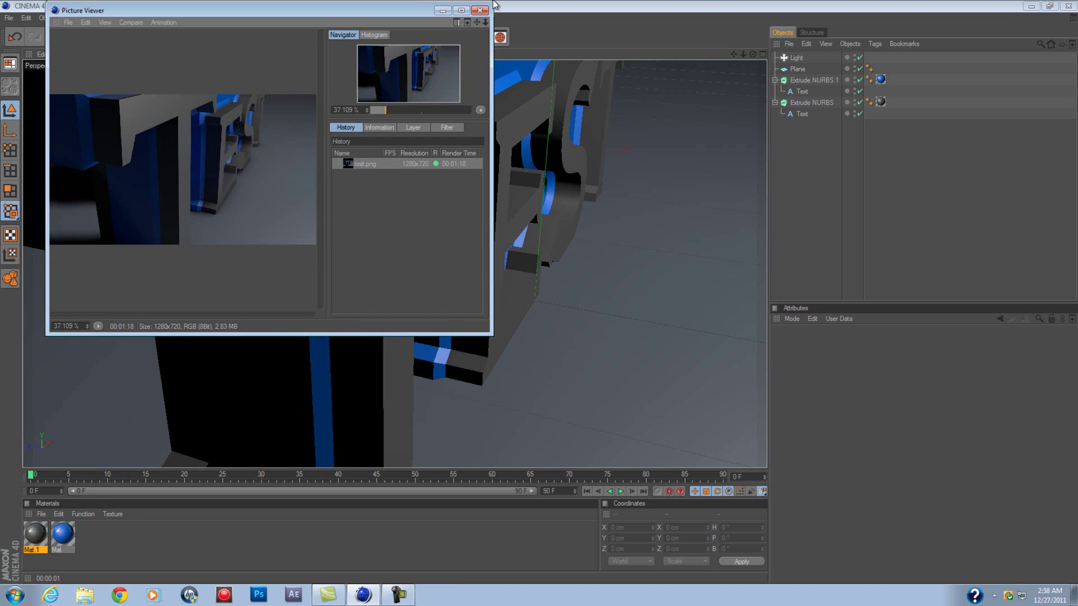
{"action": "left_click", "coordinate": [442, 11]}
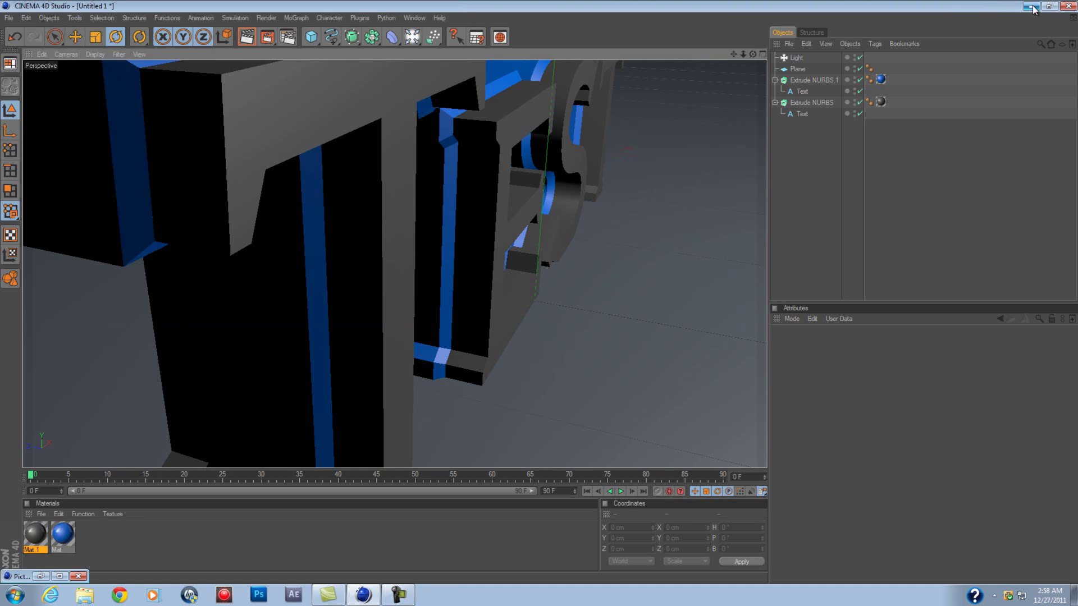
Step: Switch to the desktop, view the rendered test image in Windows Photo Viewer and close it
{"action": "left_click", "coordinate": [1031, 6]}
{"action": "double_click", "coordinate": [23, 550]}
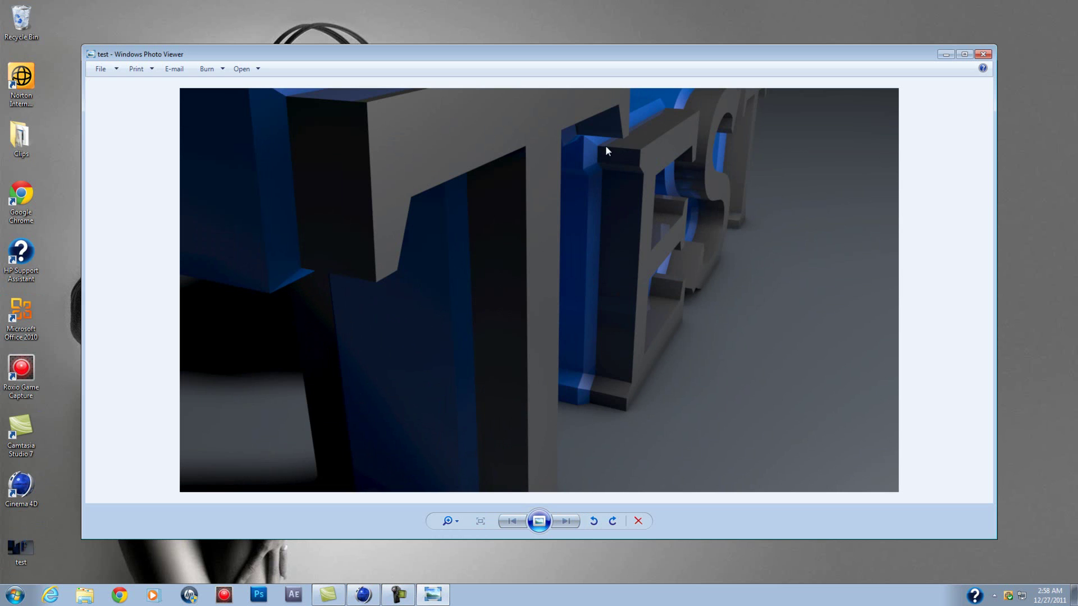
{"action": "left_click", "coordinate": [983, 53]}
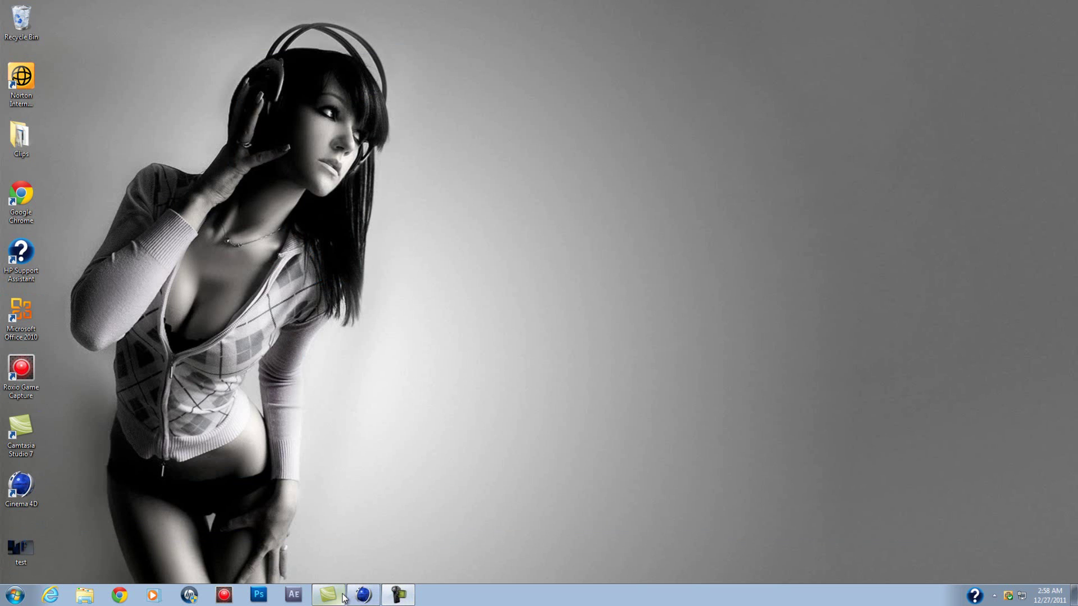
{"action": "left_click", "coordinate": [368, 597]}
{"action": "left_click", "coordinate": [369, 597]}
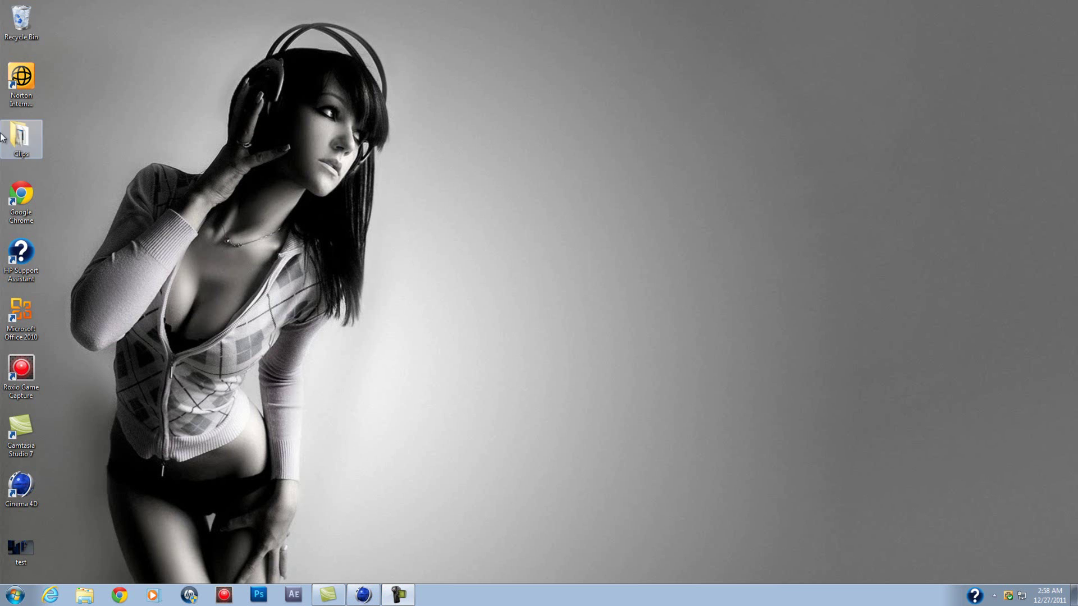
{"action": "left_click_drag", "start_coordinate": [173, 1], "coordinate": [473, 241]}
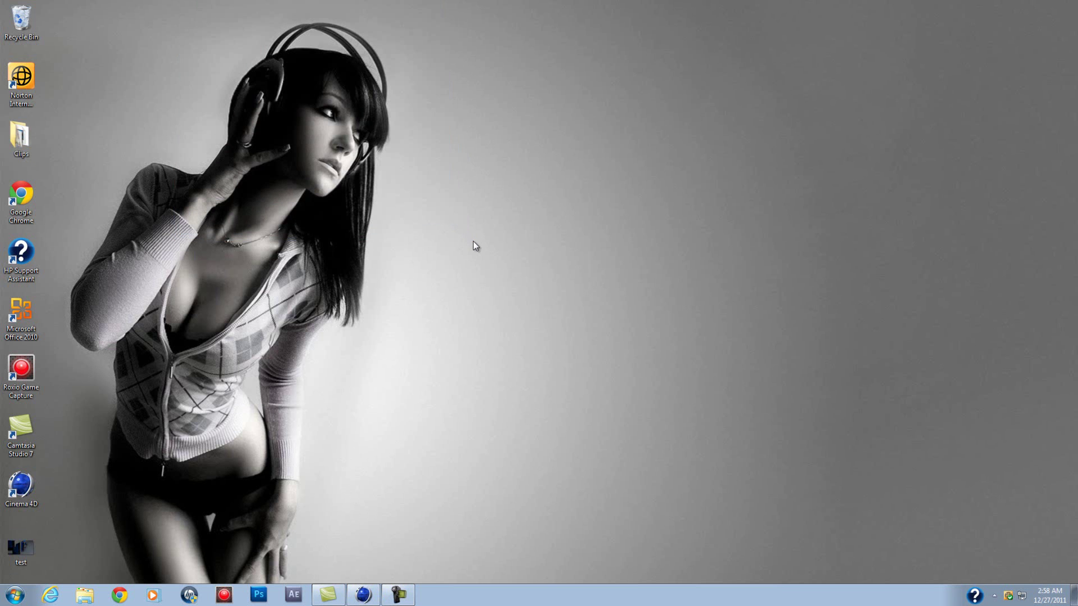